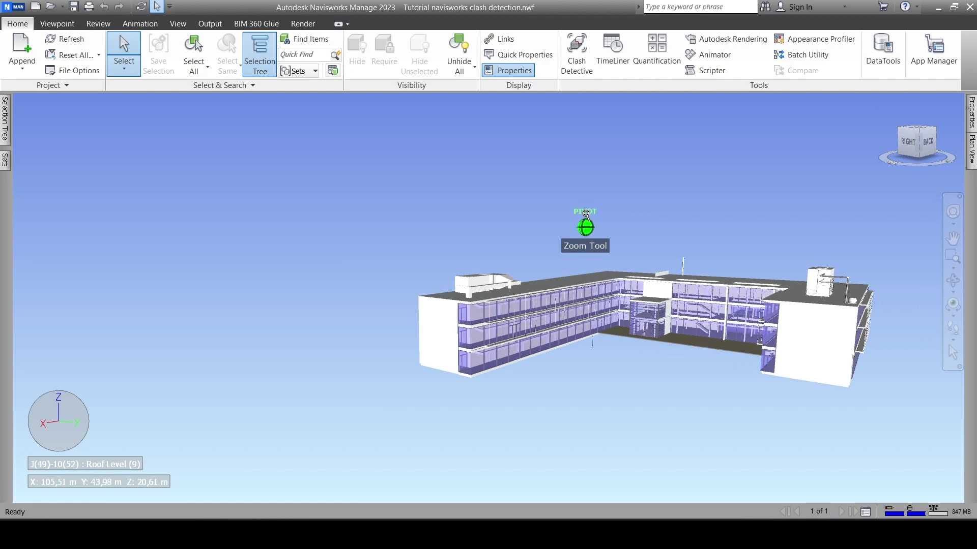
Delete the Structural Floors x Mep Pipes clash test in Clash Detective.
click(576, 67)
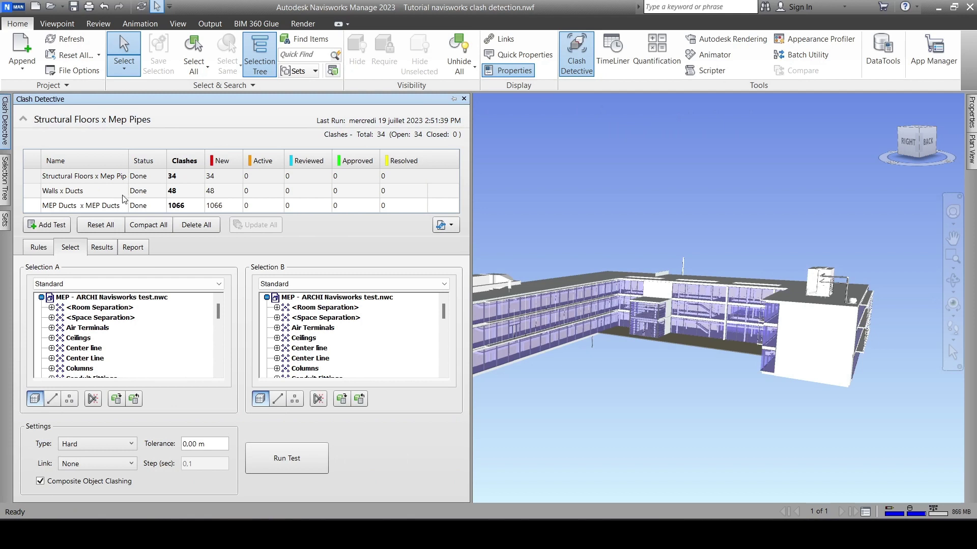
click(62, 182)
right_click(62, 181)
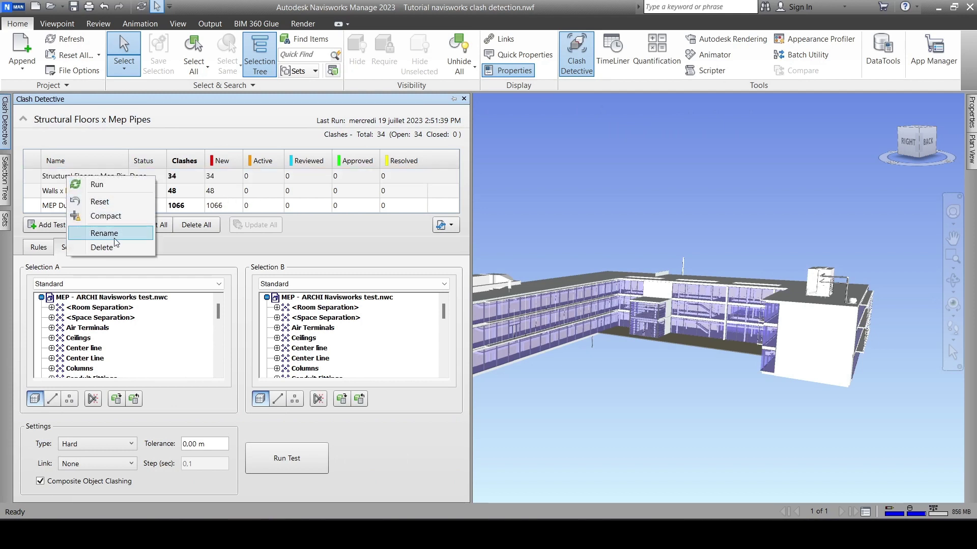
click(102, 247)
Delete the Walls x Ducts and MEP Ducts x MEP Ducts clash tests as well.
right_click(86, 184)
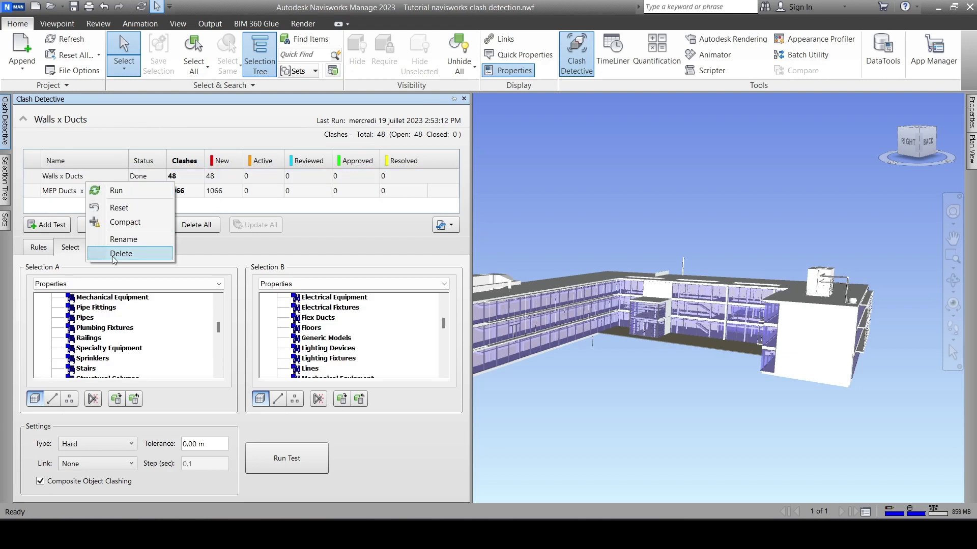
click(115, 254)
right_click(76, 183)
click(115, 250)
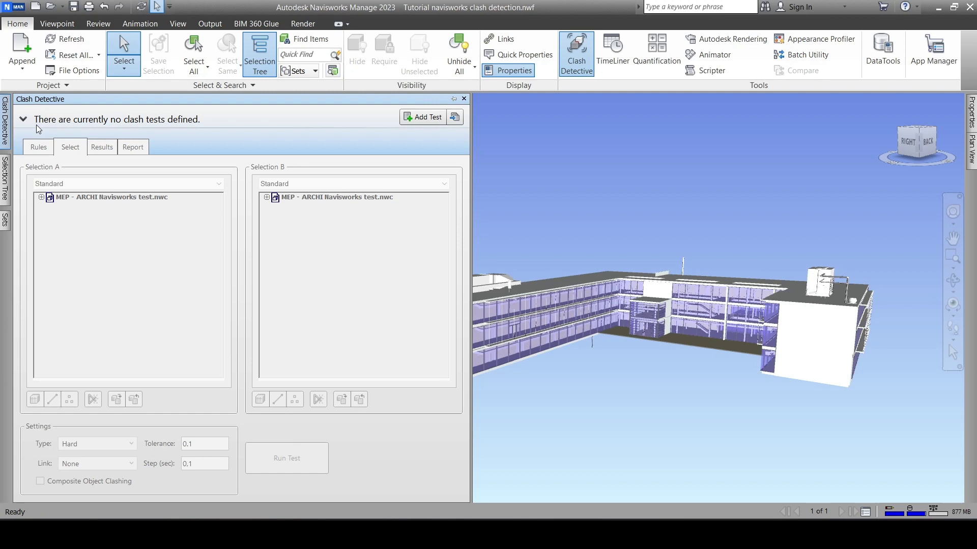
Add a new clash test, Test 1, and show its Rules for ignoring clashes.
click(424, 117)
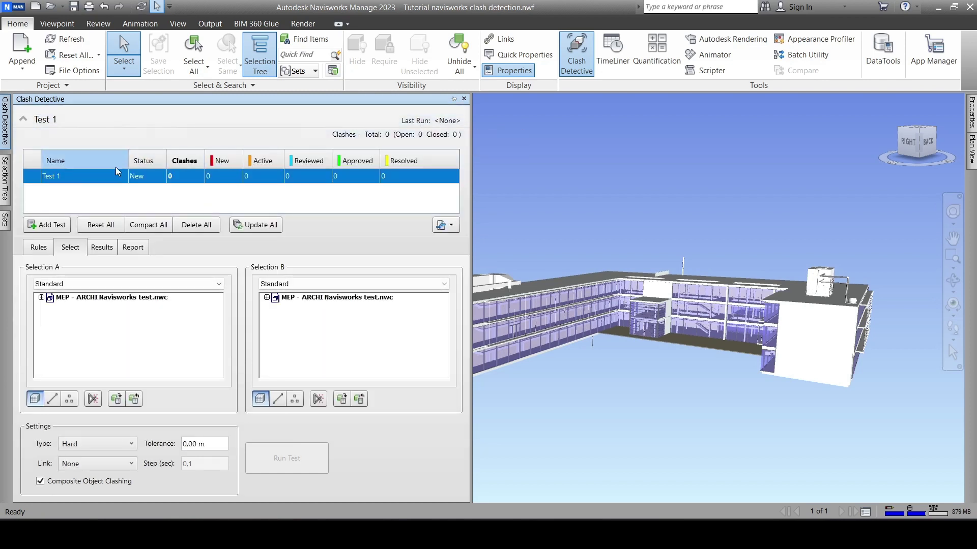
click(38, 247)
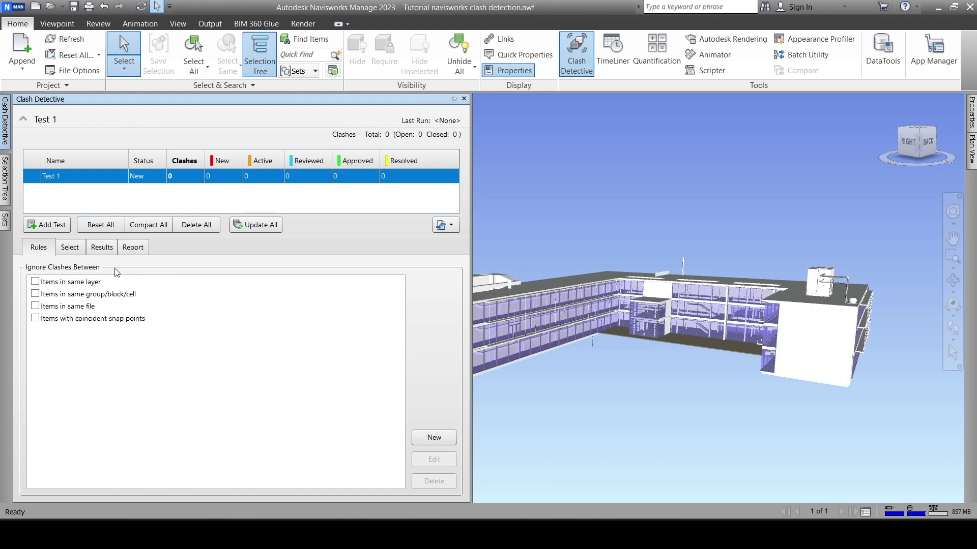
Return to Test 1's Select setup and keep Selection A and B in Standard display.
click(64, 251)
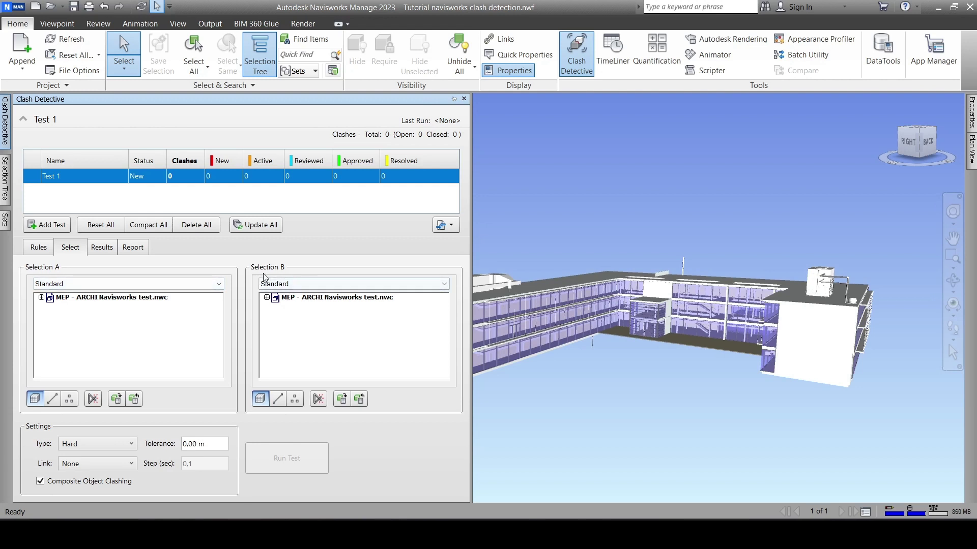
click(84, 284)
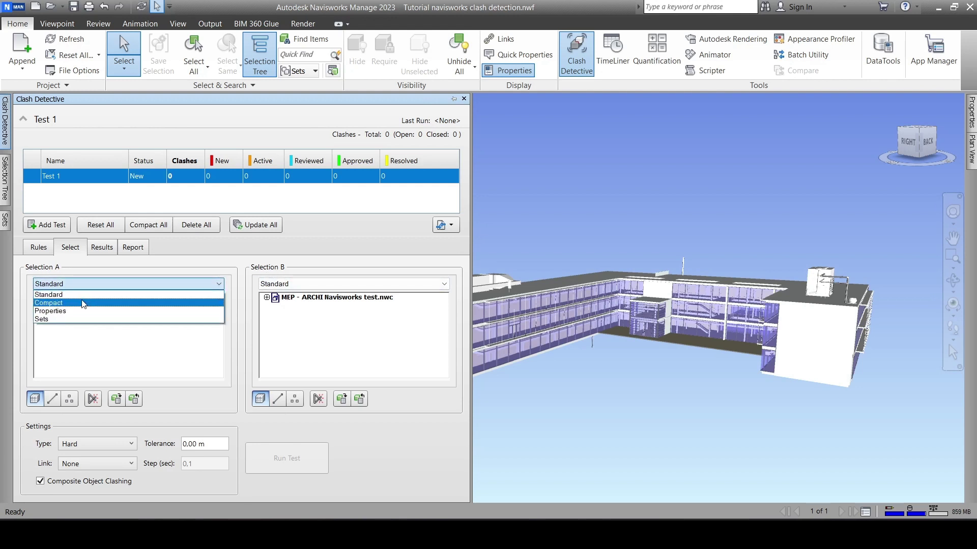
click(279, 289)
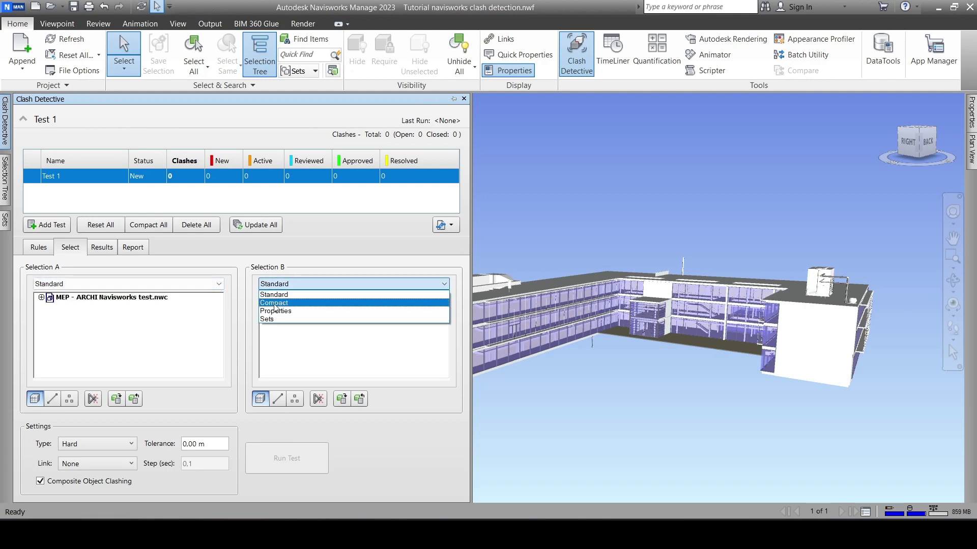
click(101, 284)
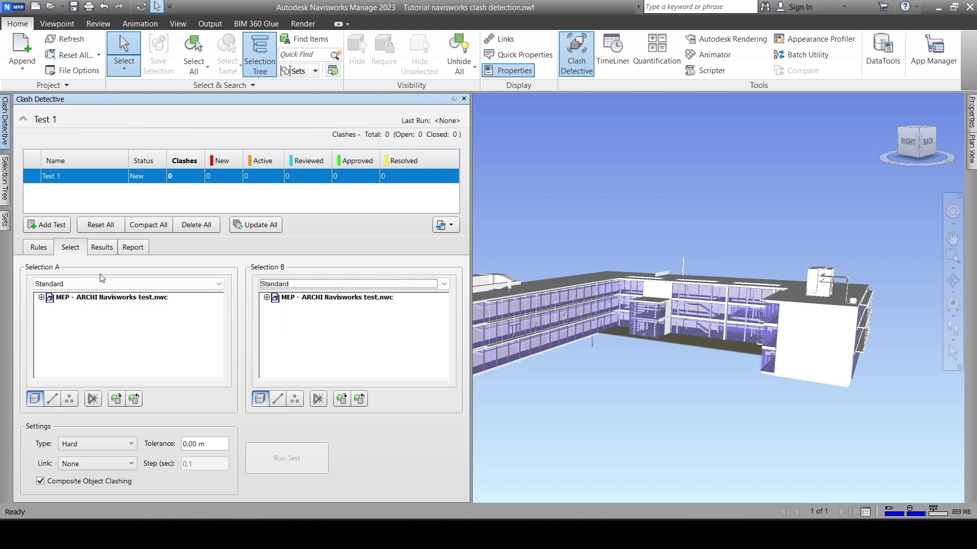
click(76, 286)
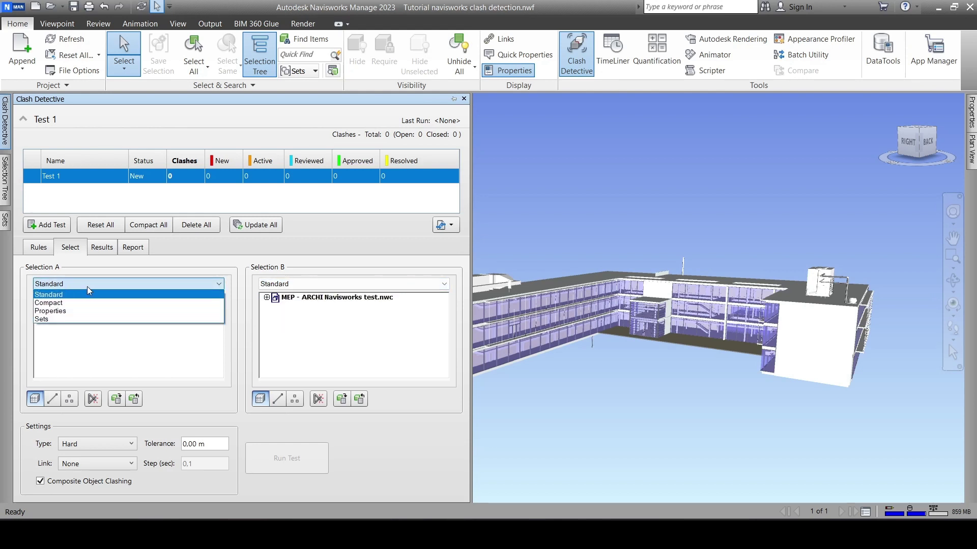
click(87, 286)
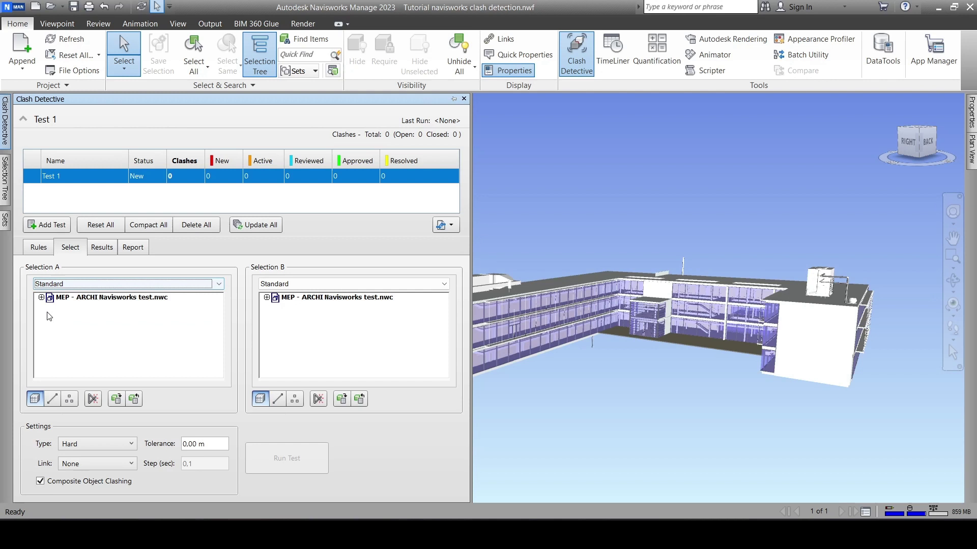
Expand the MEP - ARCHI model root in both the Selection A and B trees.
click(41, 298)
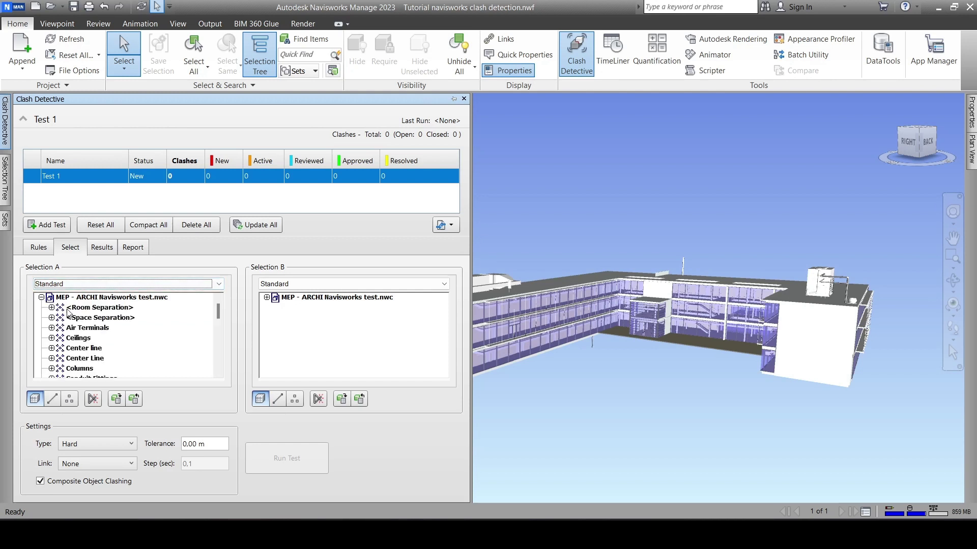
scroll(98, 325, down, 1)
scroll(97, 330, down, 1)
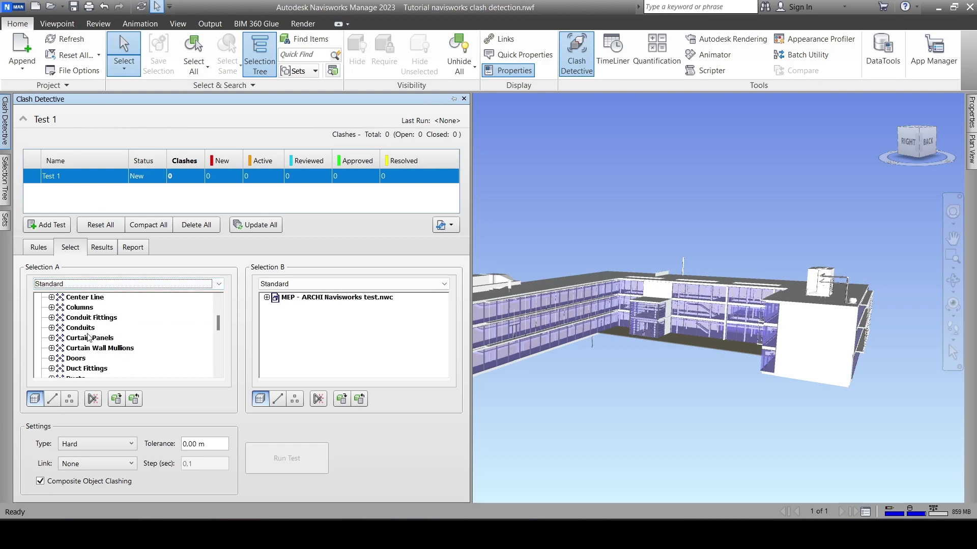
scroll(88, 336, down, 2)
scroll(87, 340, down, 2)
scroll(84, 346, down, 1)
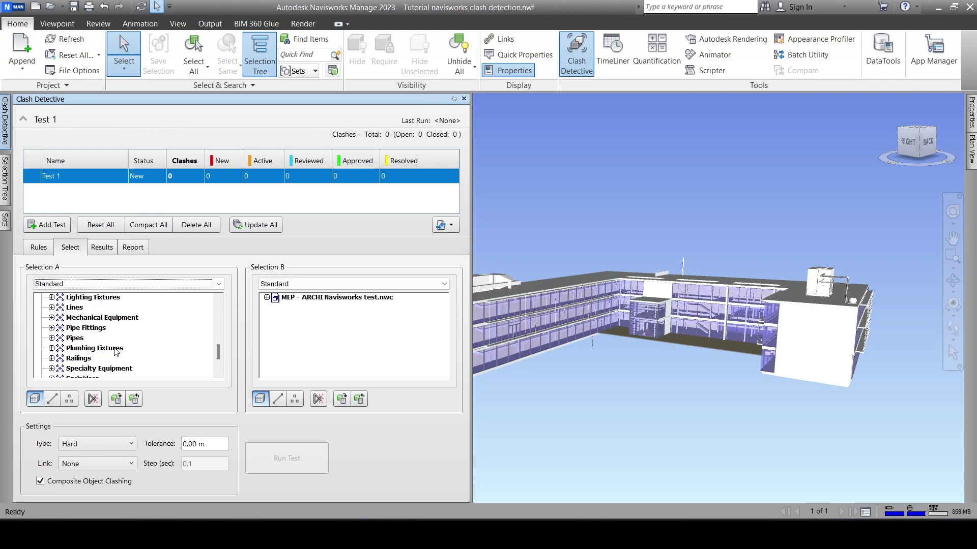
scroll(105, 343, up, 2)
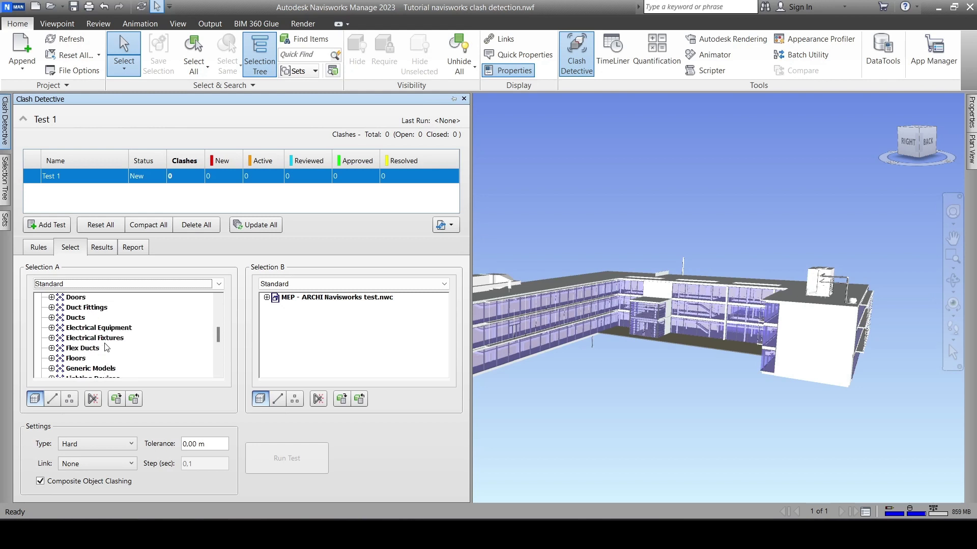
scroll(90, 321, up, 2)
click(267, 297)
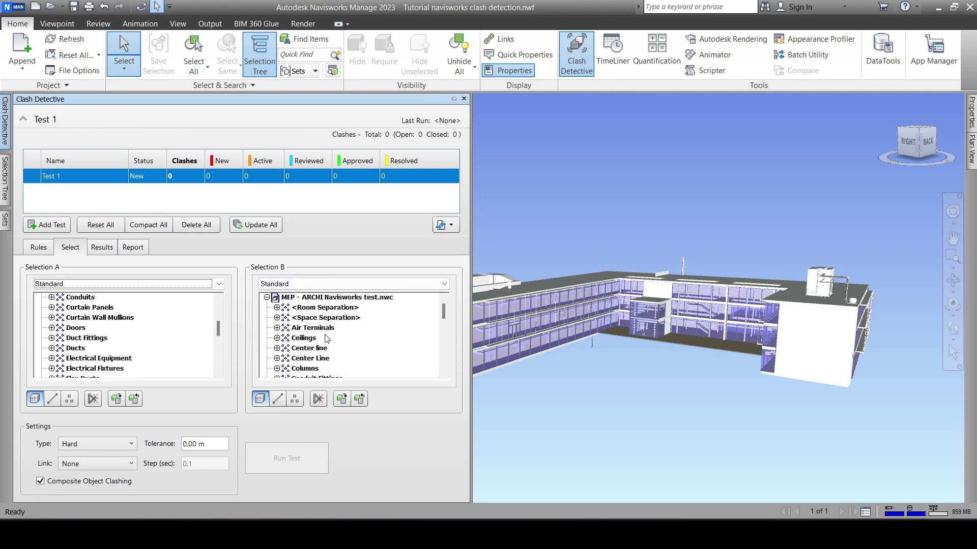
click(6, 191)
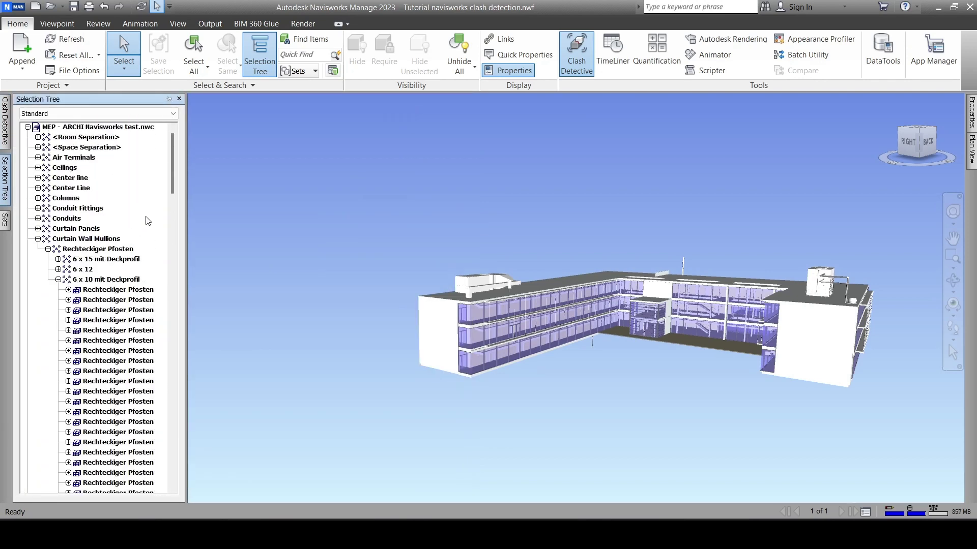
click(58, 279)
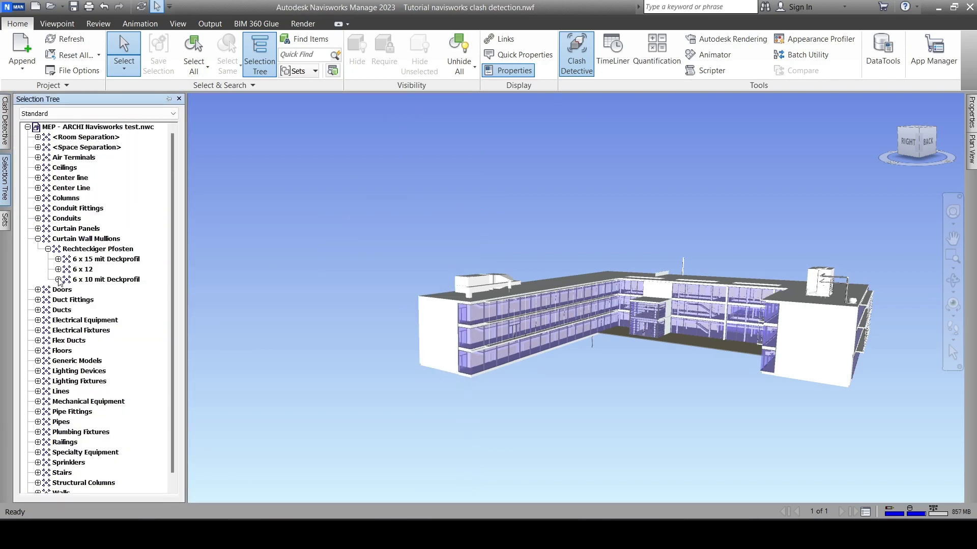
click(47, 248)
click(41, 242)
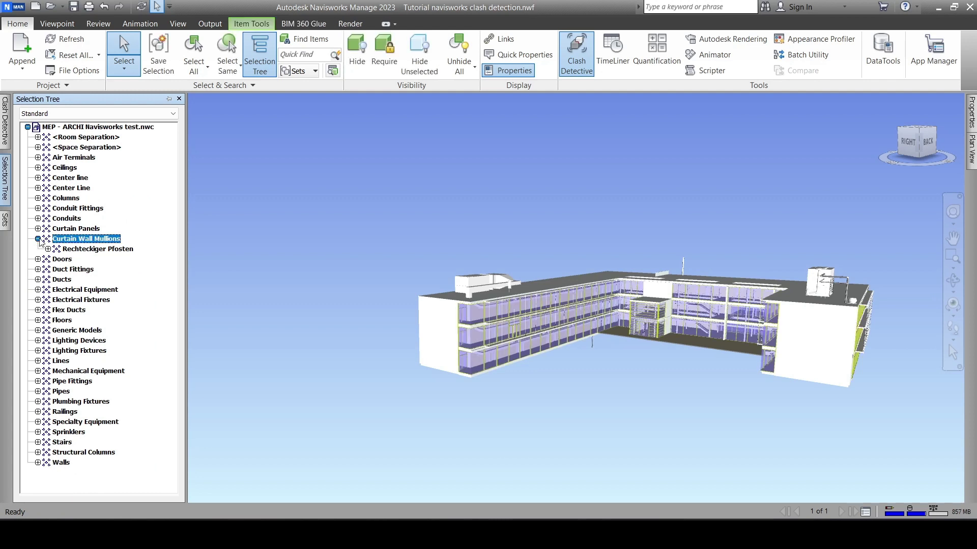
key(Escape)
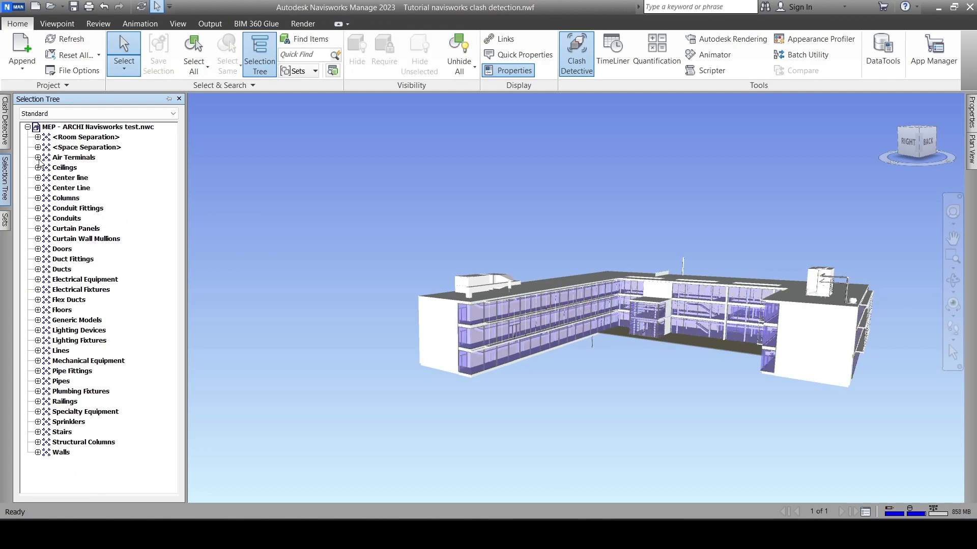
click(4, 121)
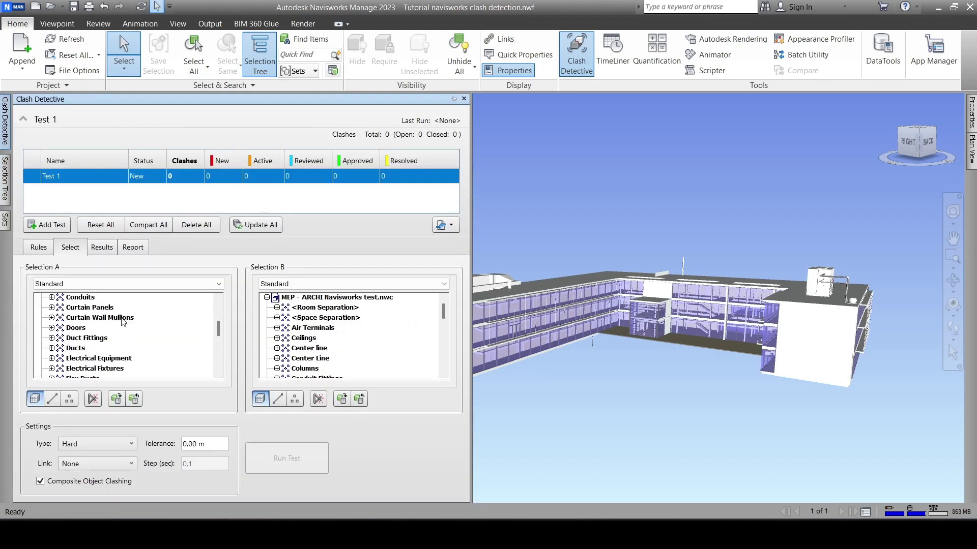
scroll(121, 321, up, 2)
scroll(130, 329, up, 1)
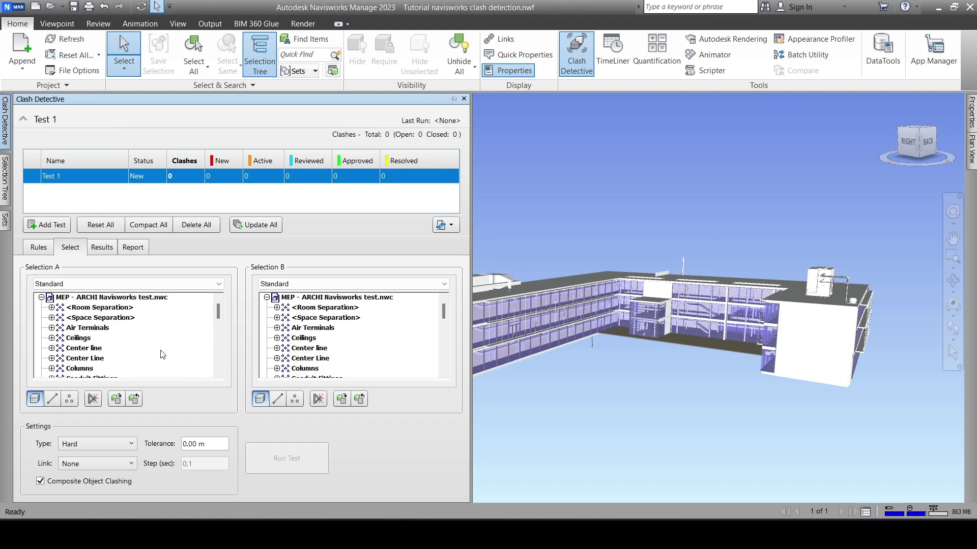
Show both selections as Compact trees and pick the MEP - ARCHI Navisworks test.nwc model in each.
click(123, 284)
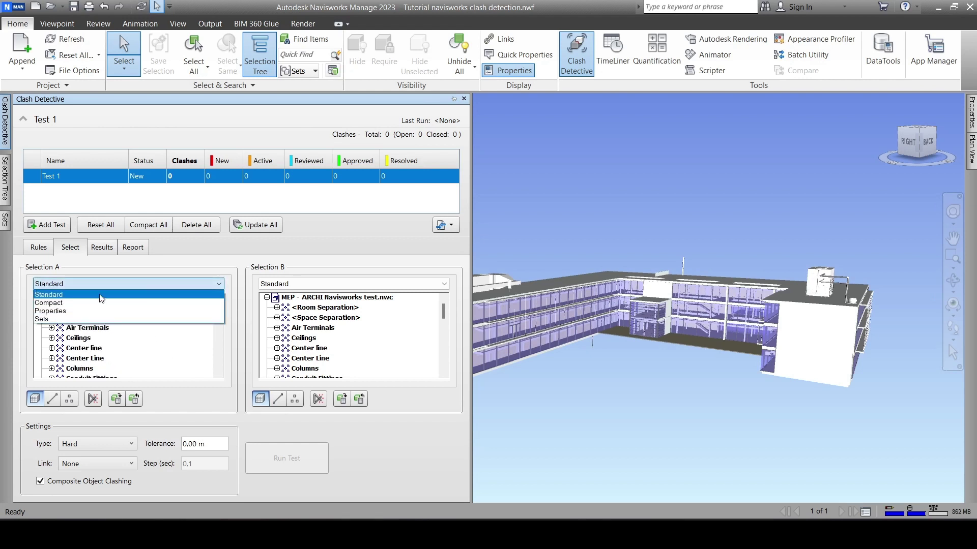
click(55, 303)
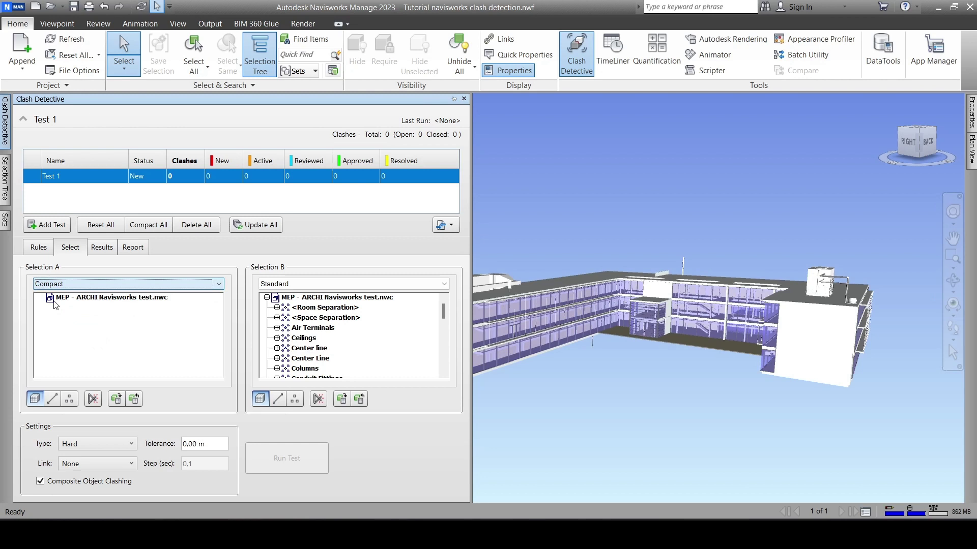
click(76, 299)
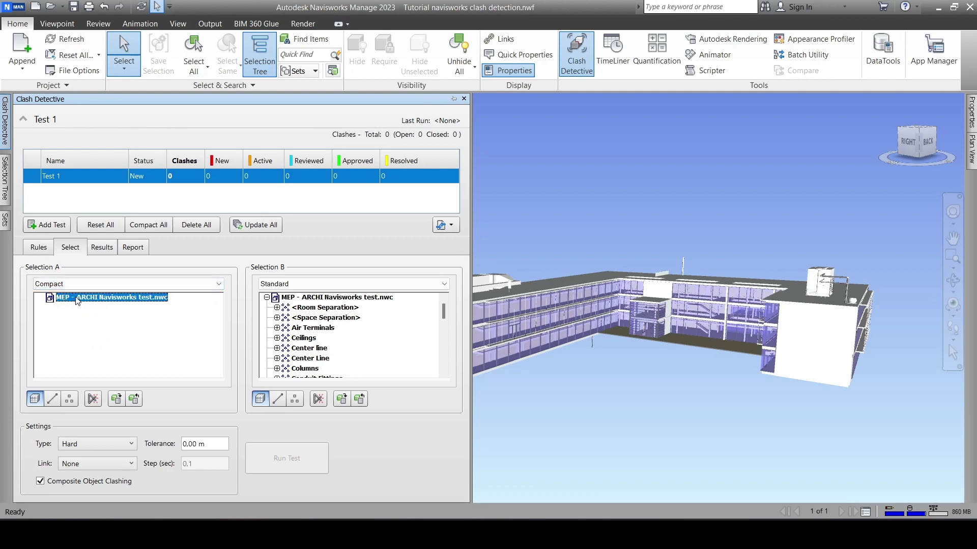
click(276, 284)
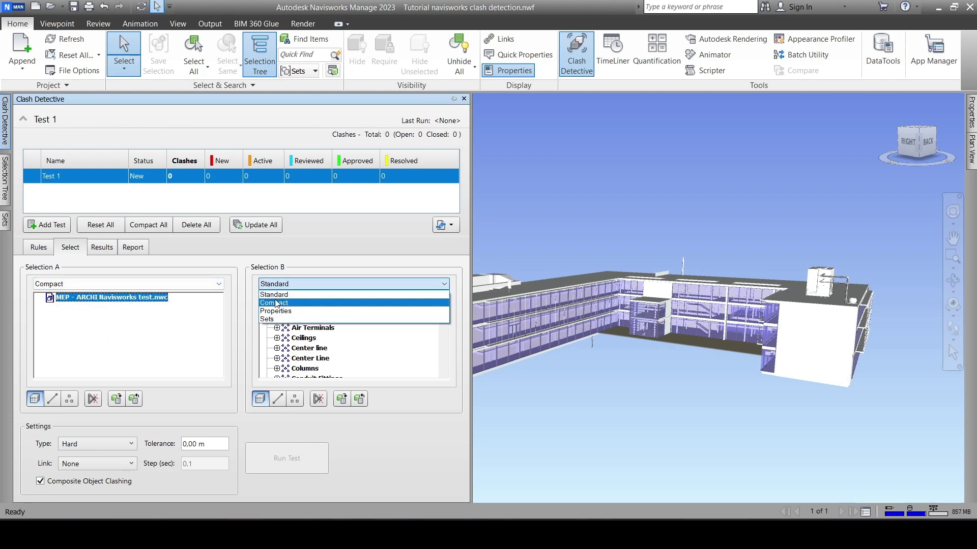
click(279, 303)
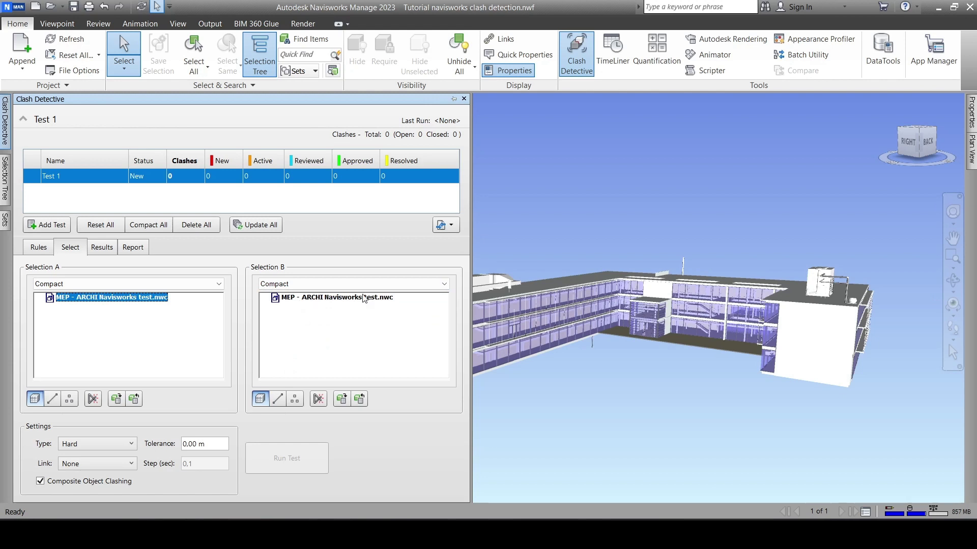
click(343, 300)
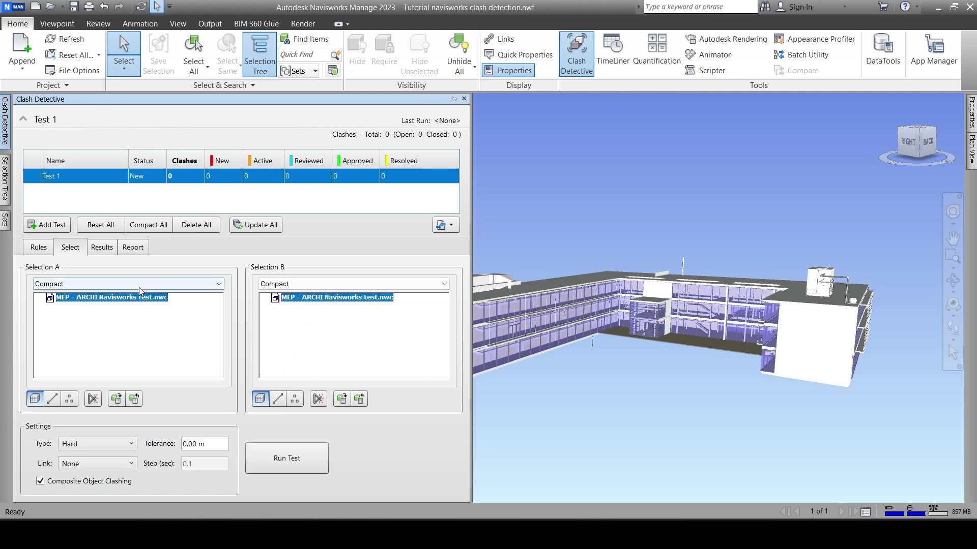
Switch both selections to Properties trees and browse the Category and Item properties.
click(82, 283)
click(71, 310)
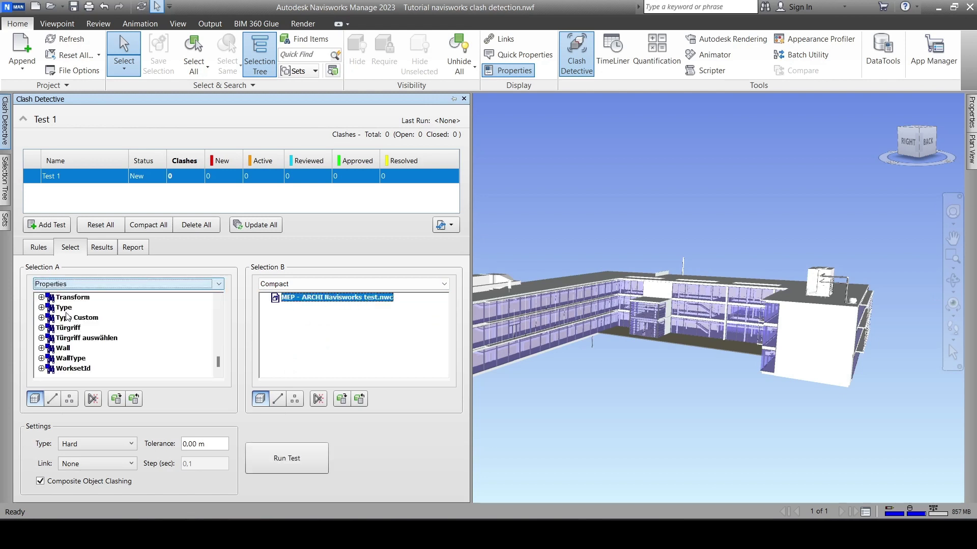
scroll(102, 330, down, 5)
scroll(102, 330, up, 5)
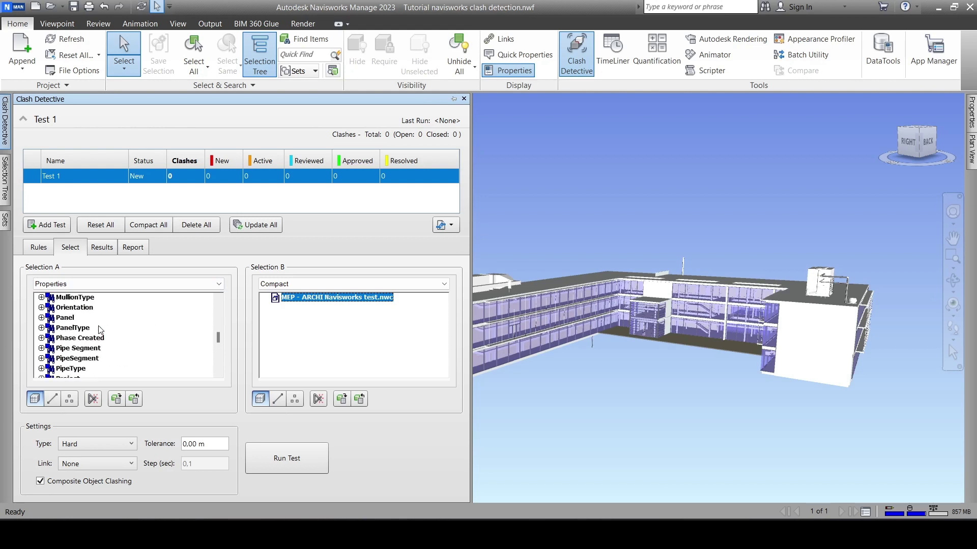
scroll(102, 329, up, 5)
scroll(103, 329, up, 5)
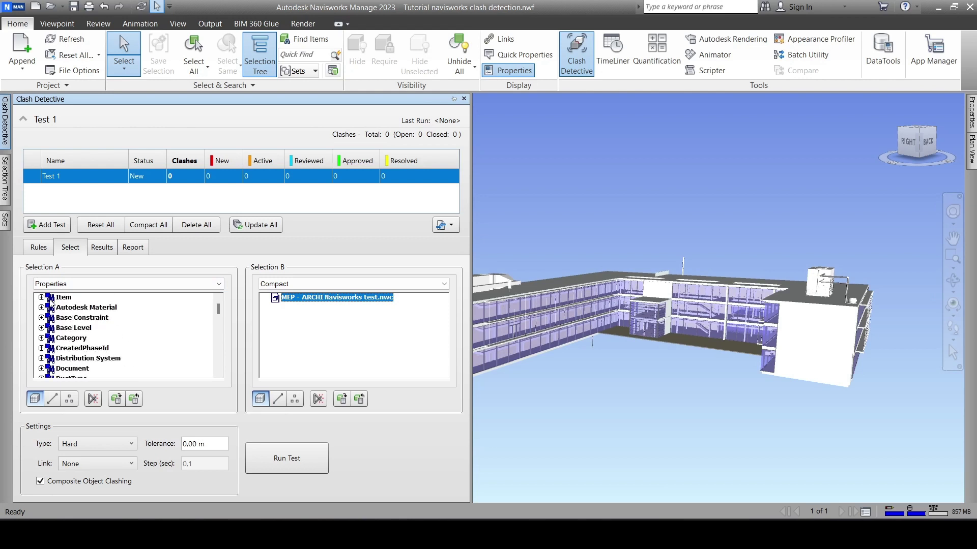
click(48, 340)
double_click(47, 340)
scroll(52, 332, down, 1)
scroll(55, 327, up, 1)
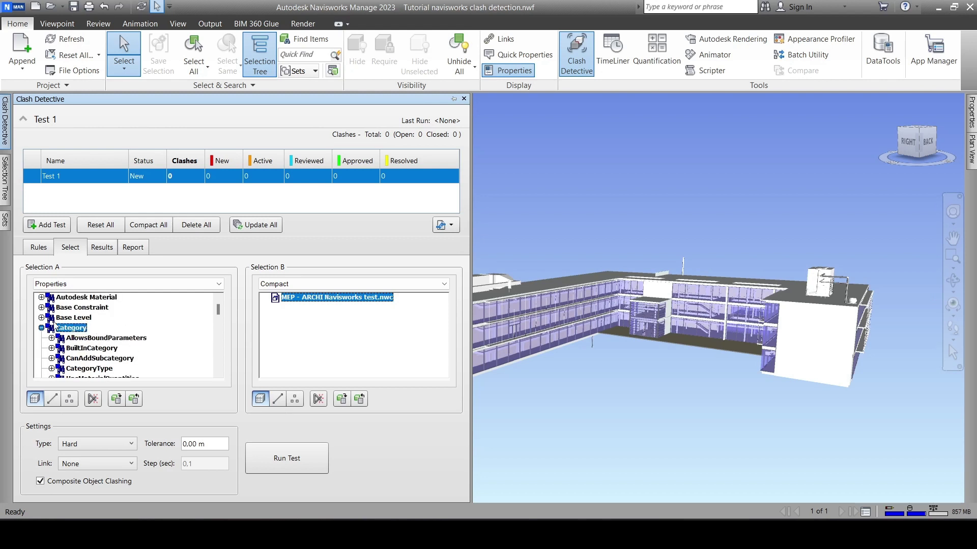
click(41, 329)
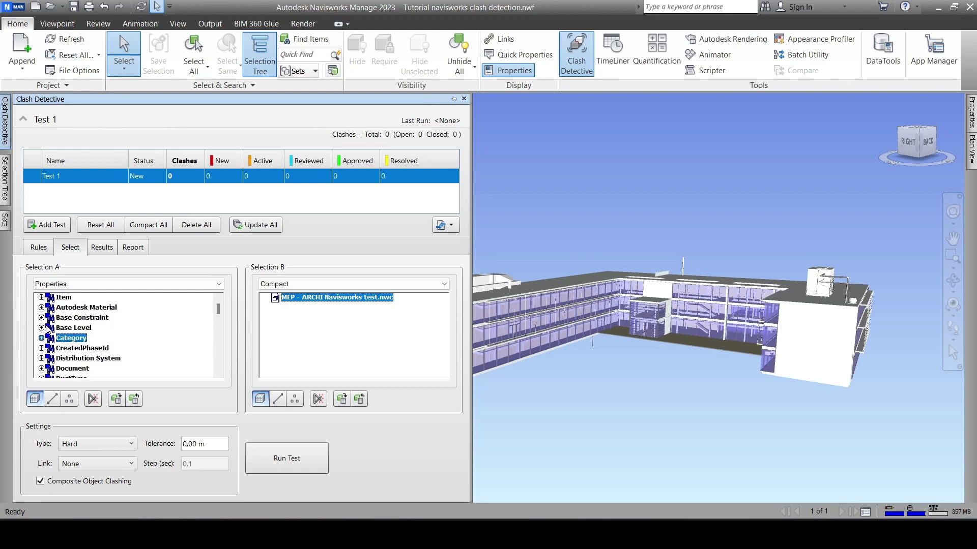
click(41, 297)
click(42, 298)
scroll(61, 318, down, 3)
scroll(62, 328, down, 3)
scroll(62, 340, down, 3)
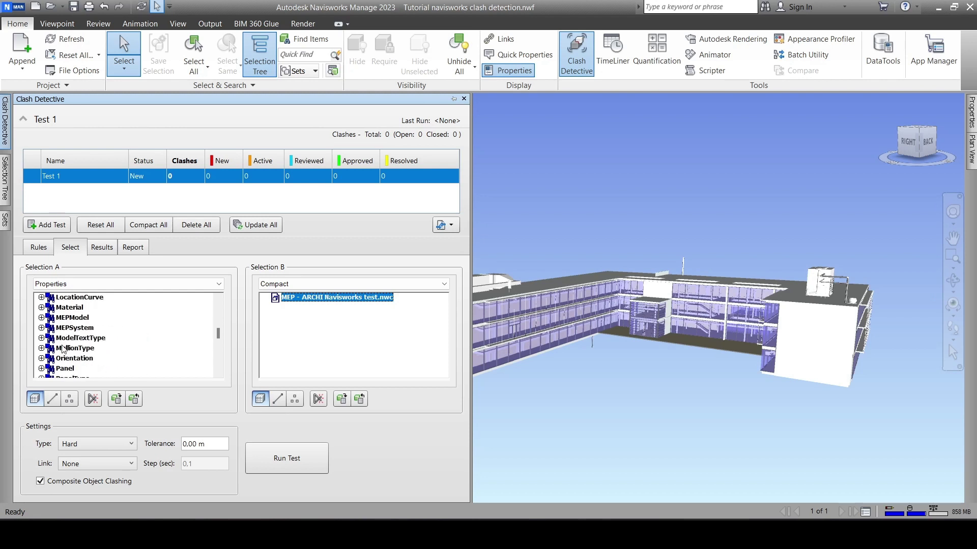
scroll(62, 353, down, 3)
scroll(64, 354, up, 3)
click(68, 340)
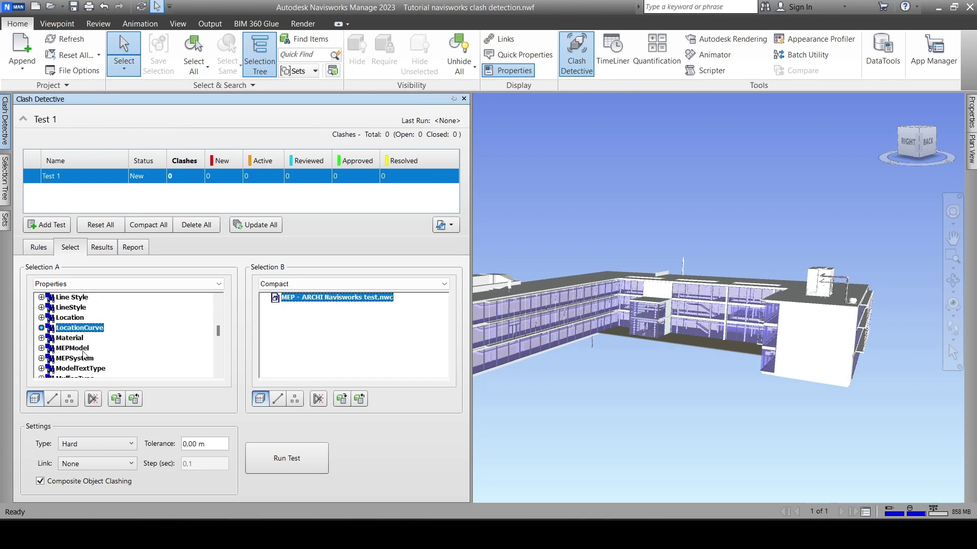
scroll(85, 356, down, 2)
scroll(70, 354, down, 2)
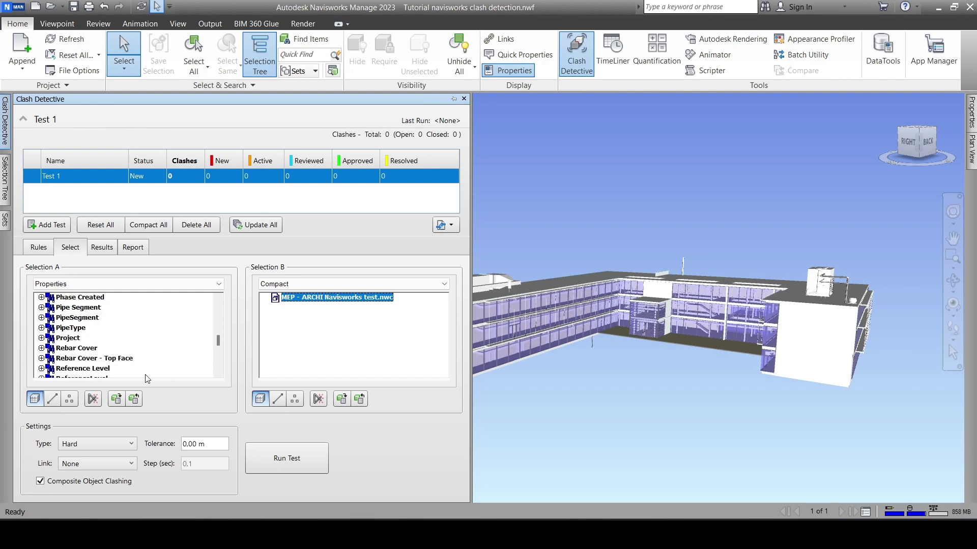
click(305, 284)
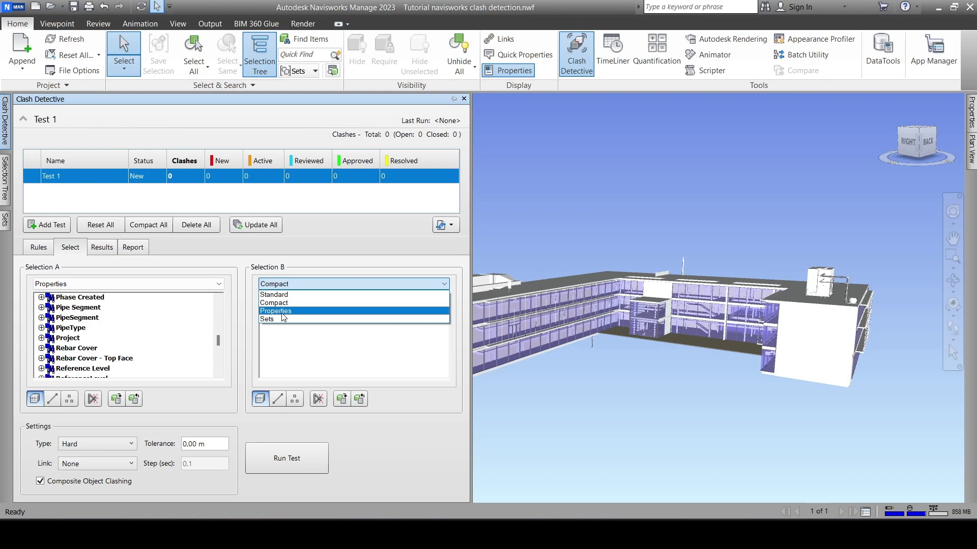
click(293, 314)
scroll(293, 330, up, 2)
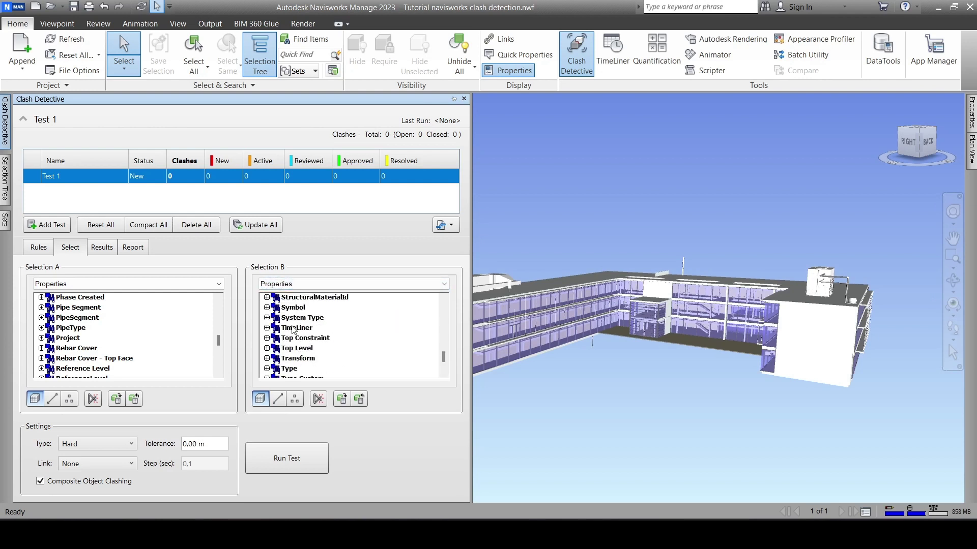
List saved Sets in both selections, choosing MEP Ducts 2 for A and MEP Ducts for B.
click(114, 284)
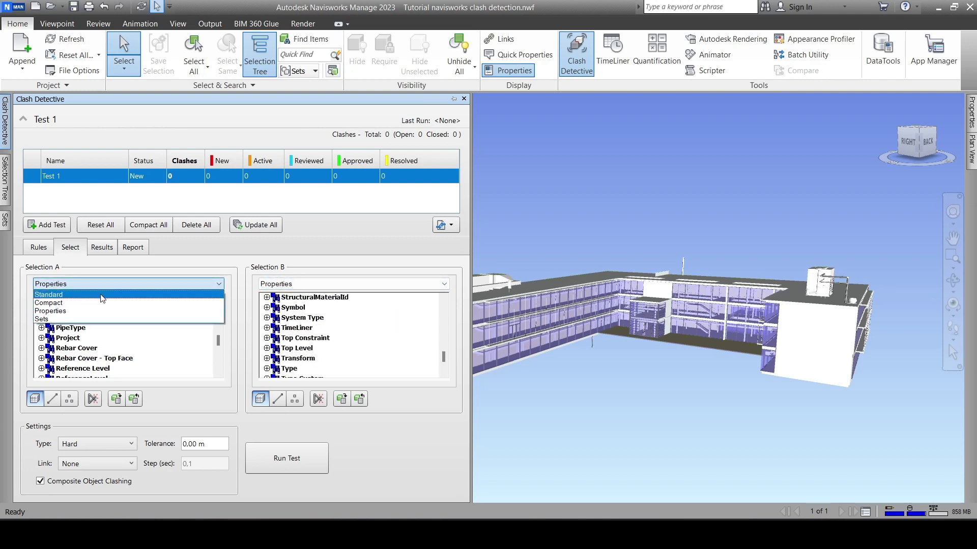
click(52, 321)
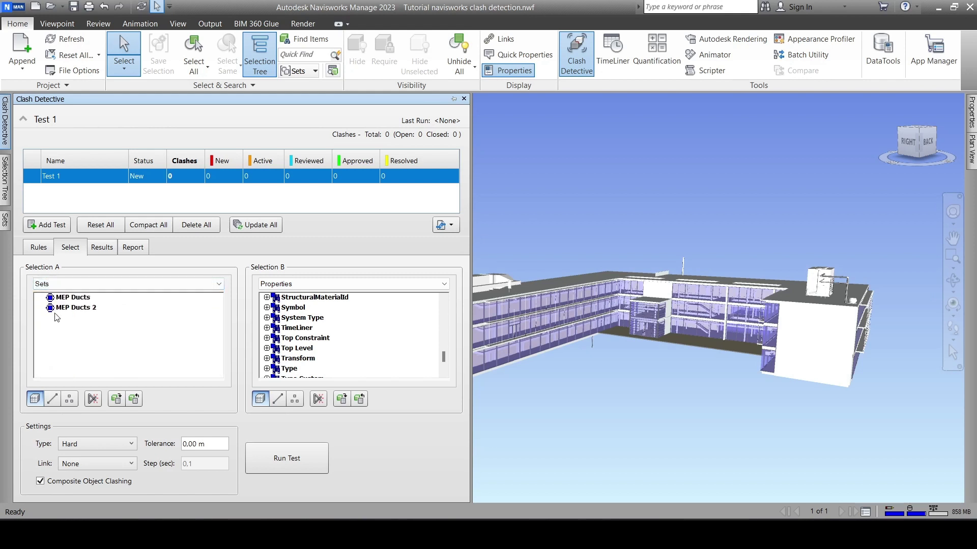
click(82, 299)
click(82, 308)
click(278, 285)
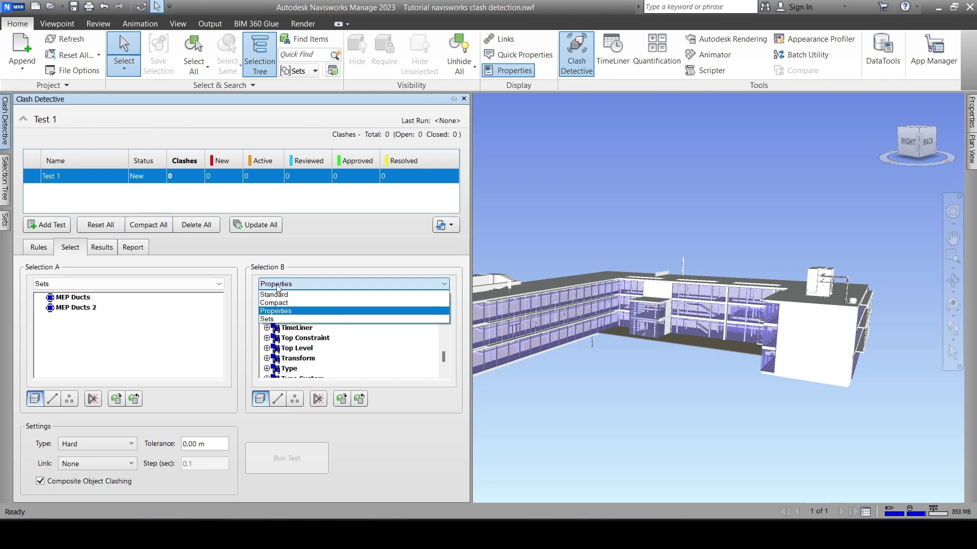
click(285, 319)
click(294, 301)
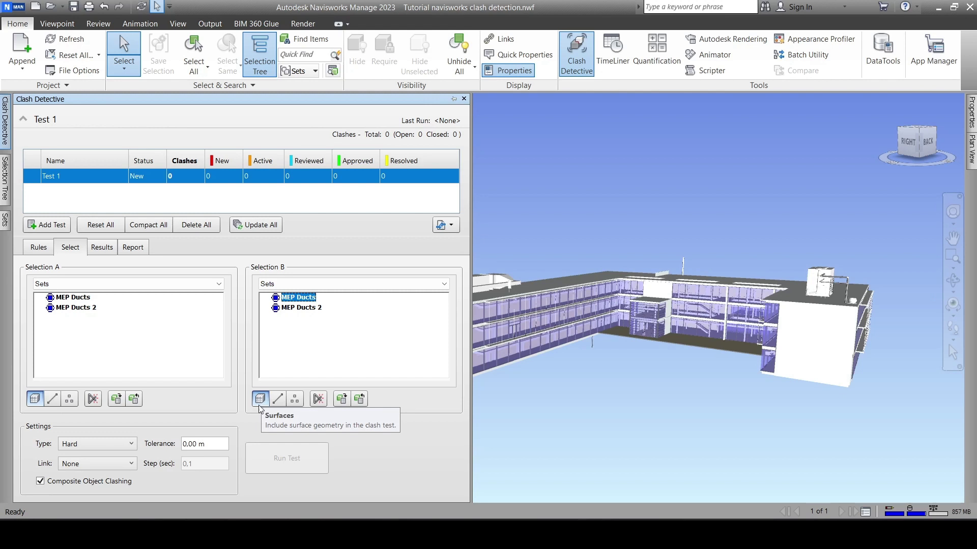
Toggle Selection A's Lines and Points clash checks, zooming in on the building.
click(52, 401)
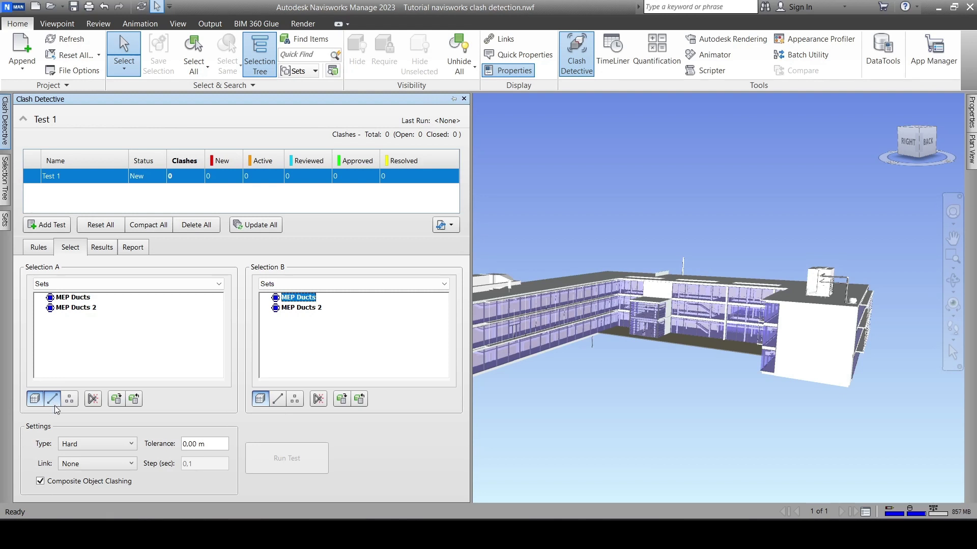
scroll(631, 340, up, 2)
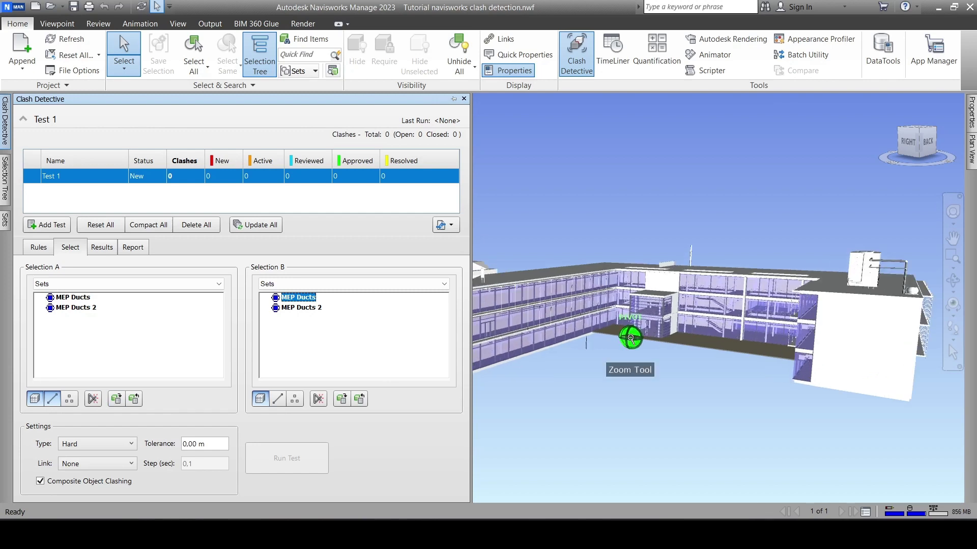
drag(630, 339, 694, 293)
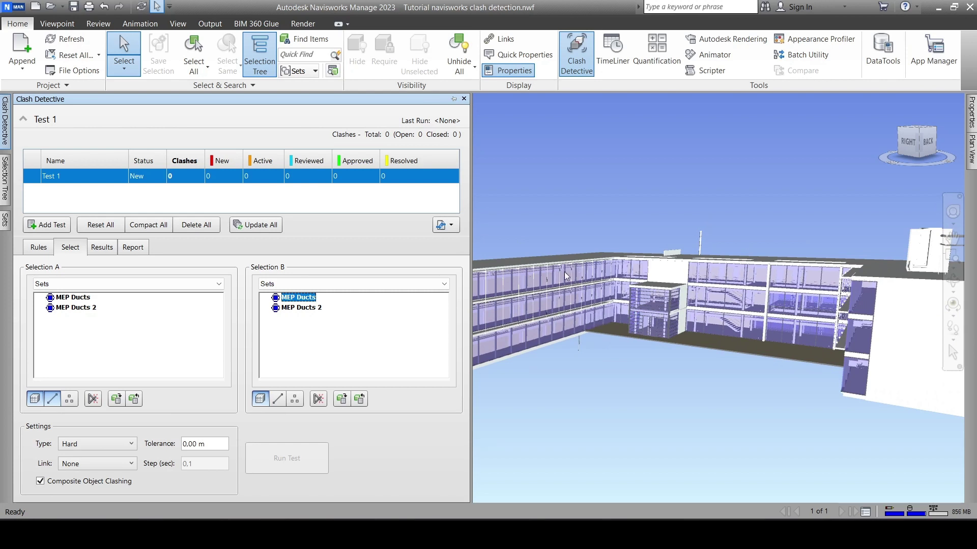
click(51, 400)
click(69, 399)
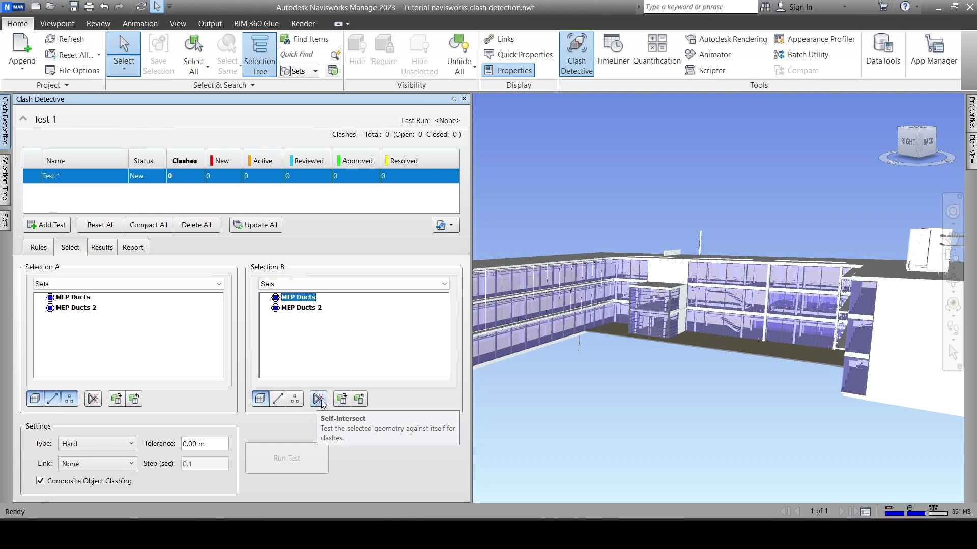
click(319, 405)
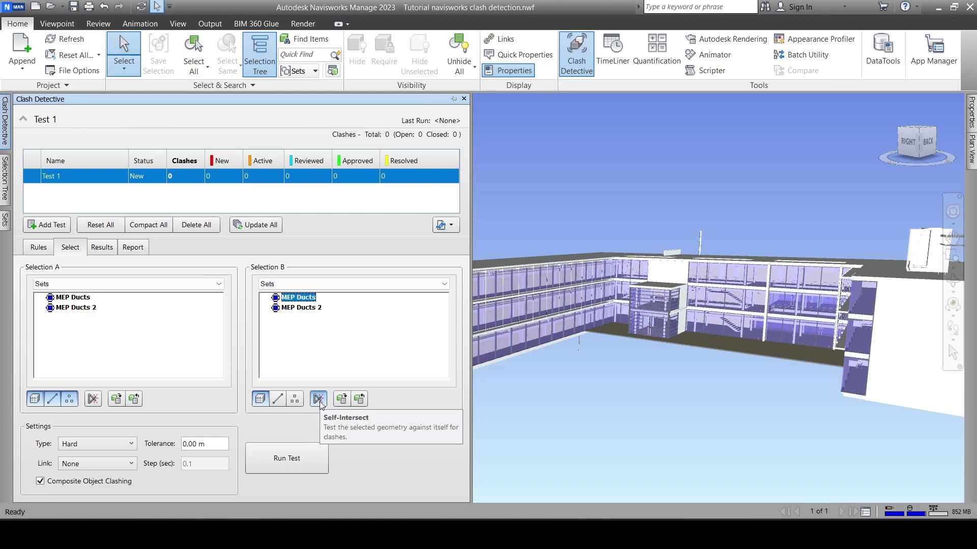
click(320, 405)
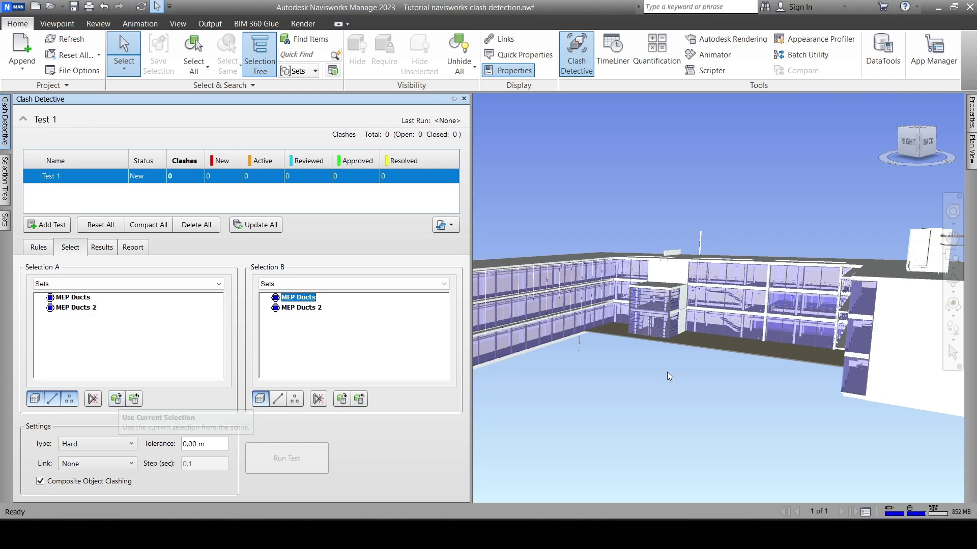
scroll(672, 282, up, 2)
Pick a wall in the model and use it as Selection A, expanding its STB 25.0 WD 12.0 Basic Wall node.
click(689, 266)
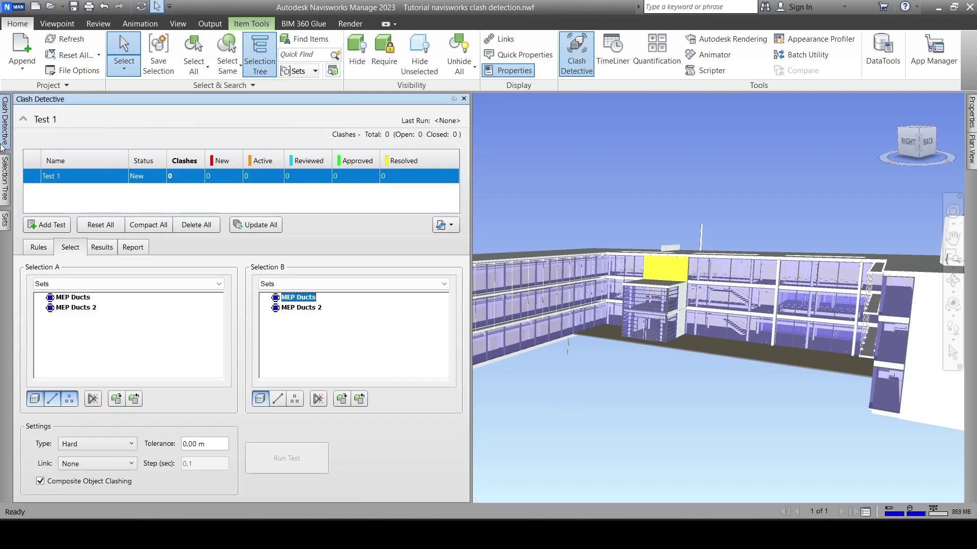
click(117, 398)
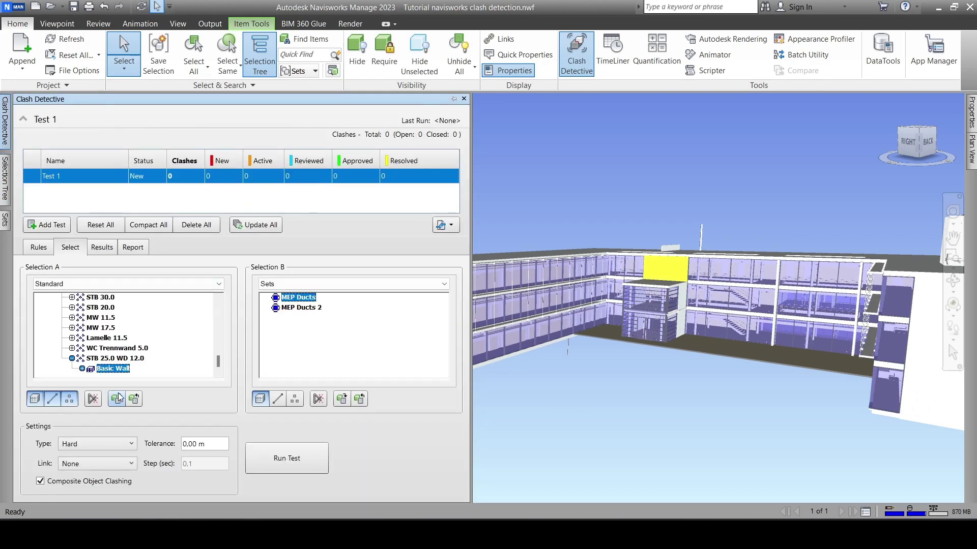
click(81, 370)
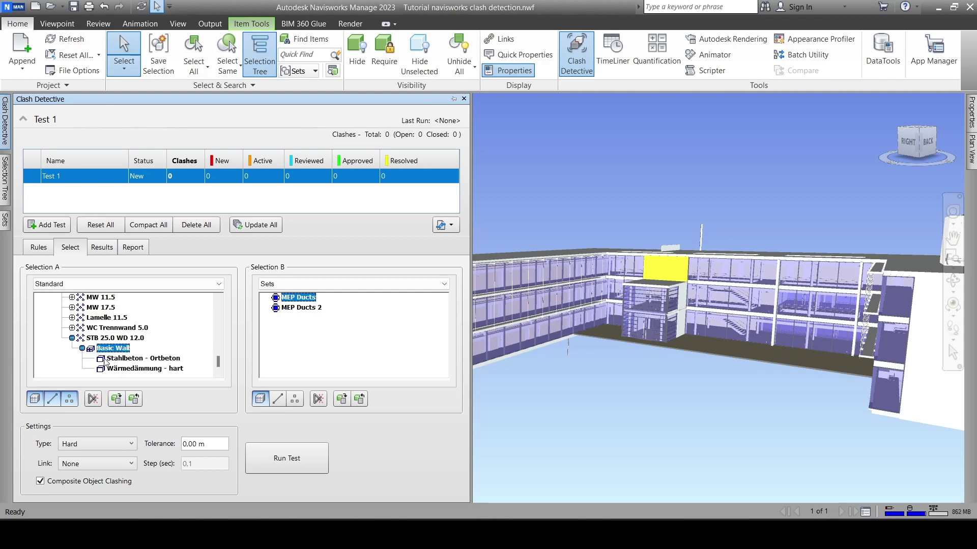
click(571, 428)
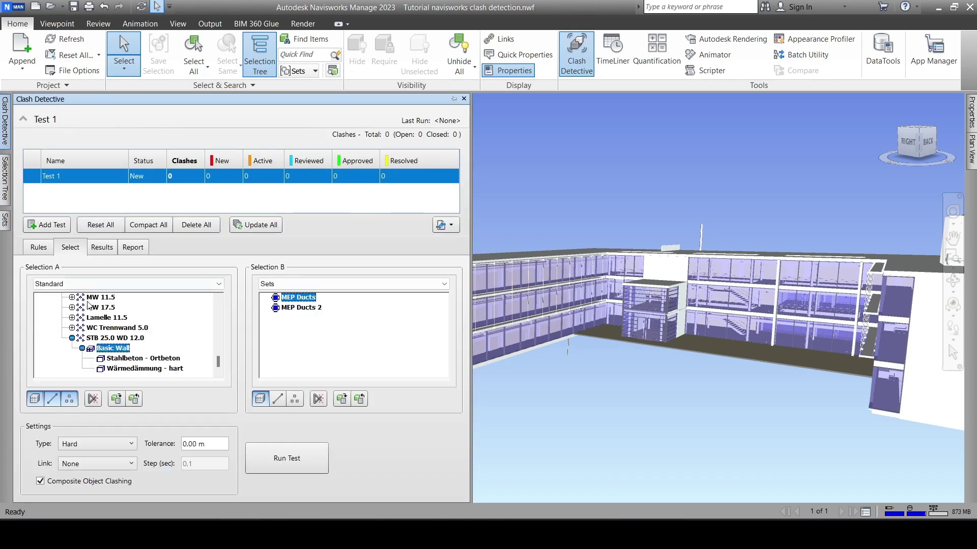
Collapse the wall branch and list Selection B as the Standard model tree.
click(72, 339)
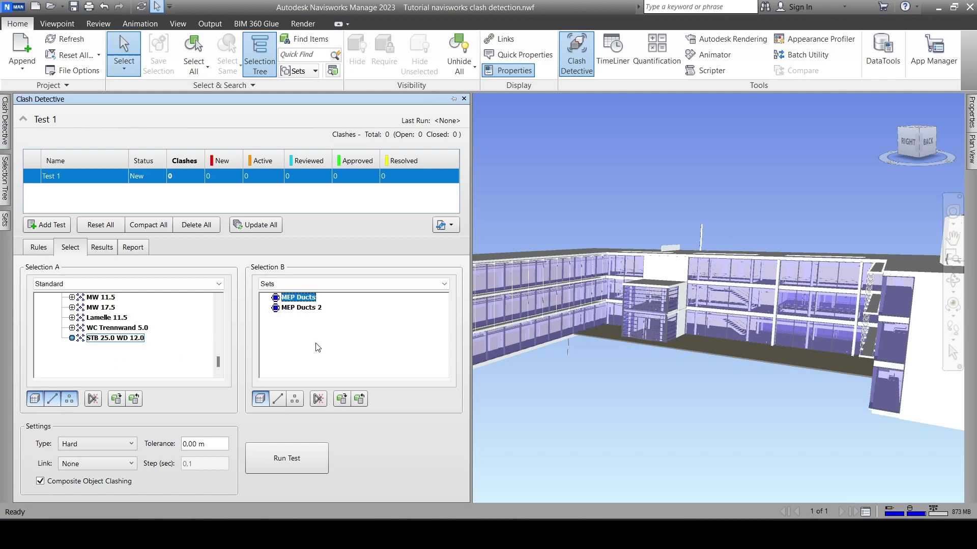
click(306, 285)
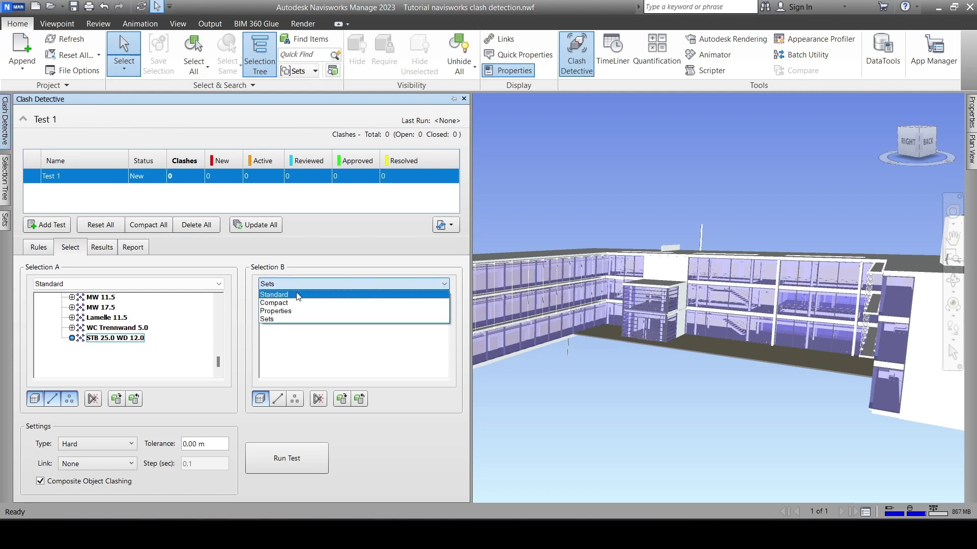
click(298, 297)
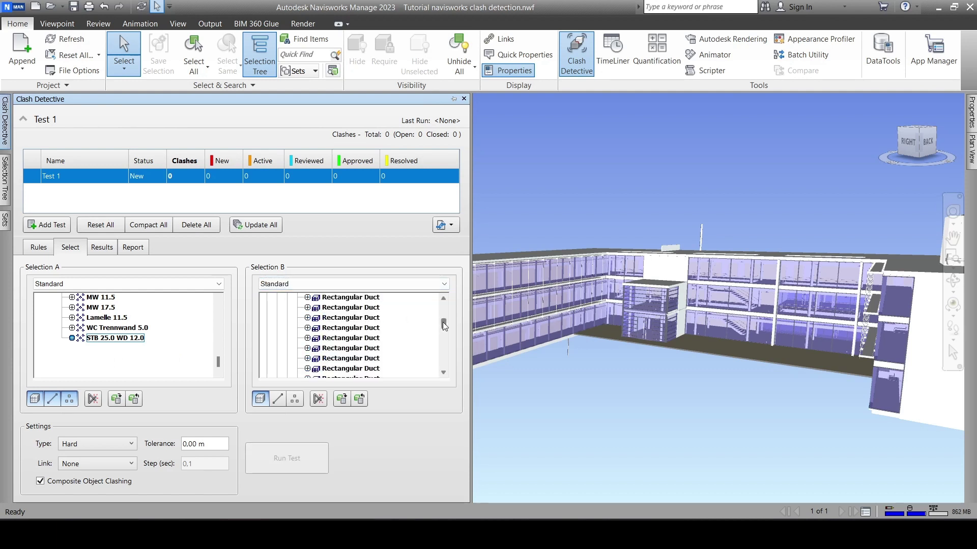
drag(443, 326, 452, 298)
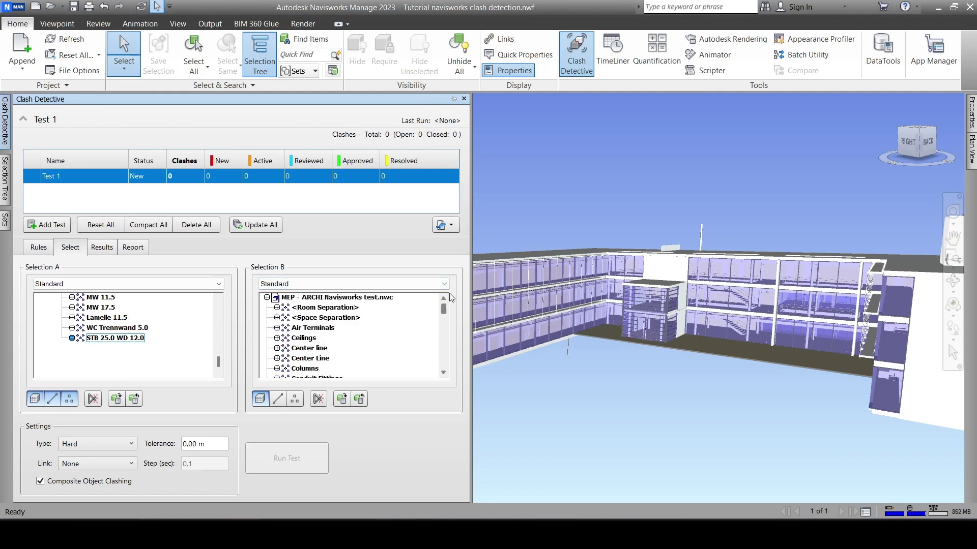
Choose Ceilings and Columns for Selection B and select them in the scene.
click(305, 339)
ctrl+click(312, 370)
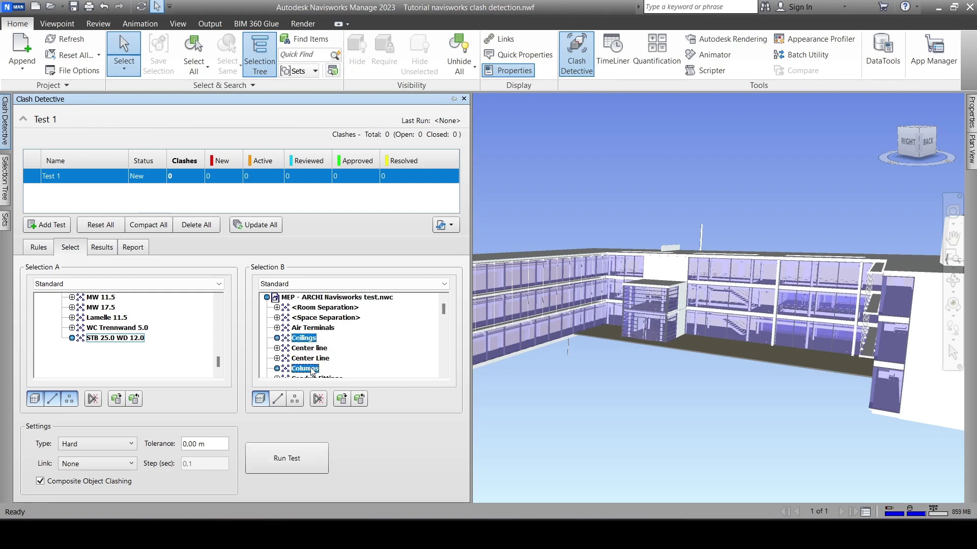
click(362, 399)
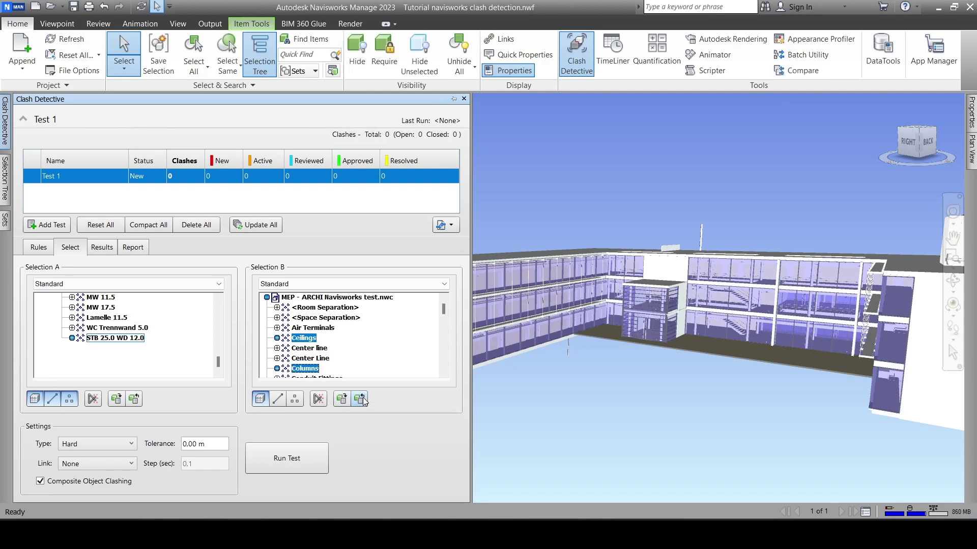
scroll(546, 347, down, 5)
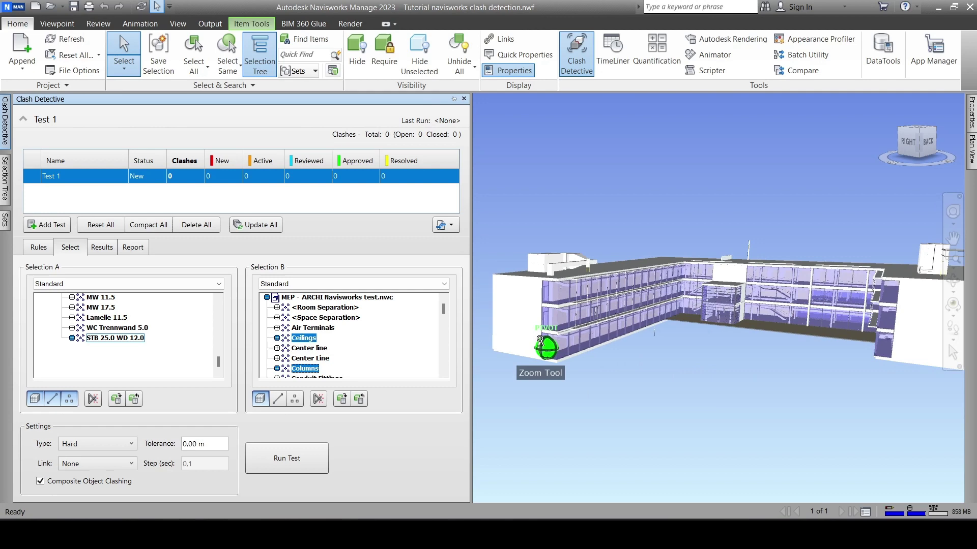
scroll(539, 340, up, 2)
scroll(539, 339, up, 2)
scroll(539, 339, up, 3)
scroll(539, 340, up, 3)
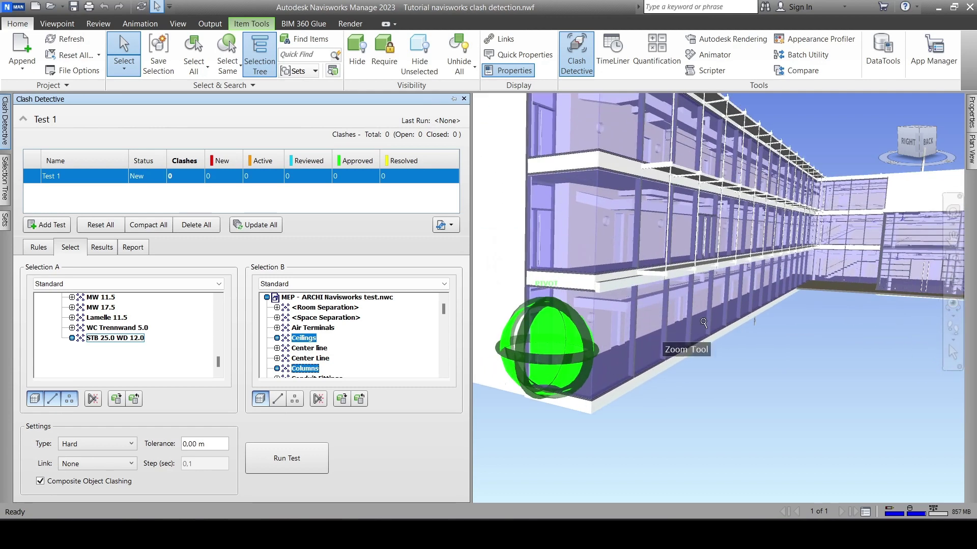
scroll(755, 311, up, 2)
scroll(754, 311, up, 1)
scroll(754, 311, up, 1)
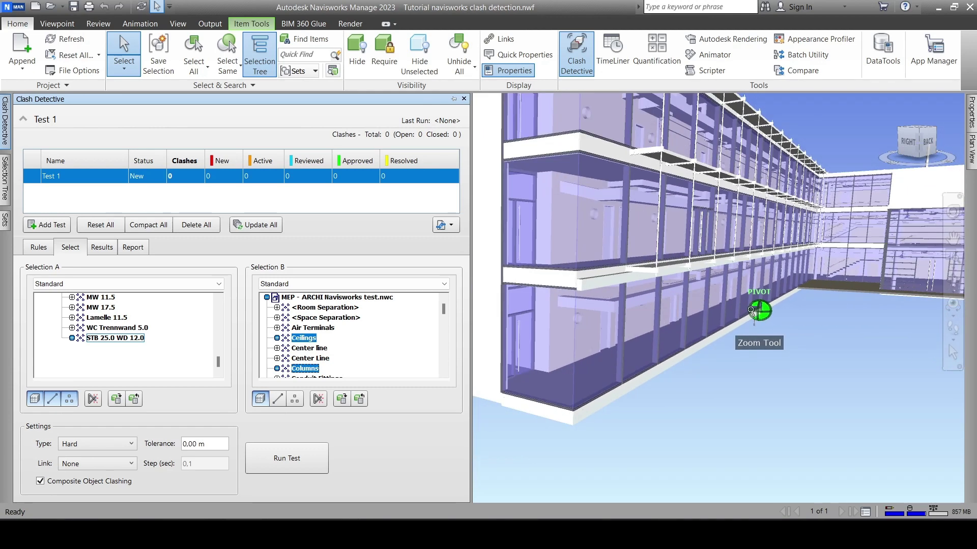
scroll(657, 325, down, 2)
scroll(666, 316, down, 1)
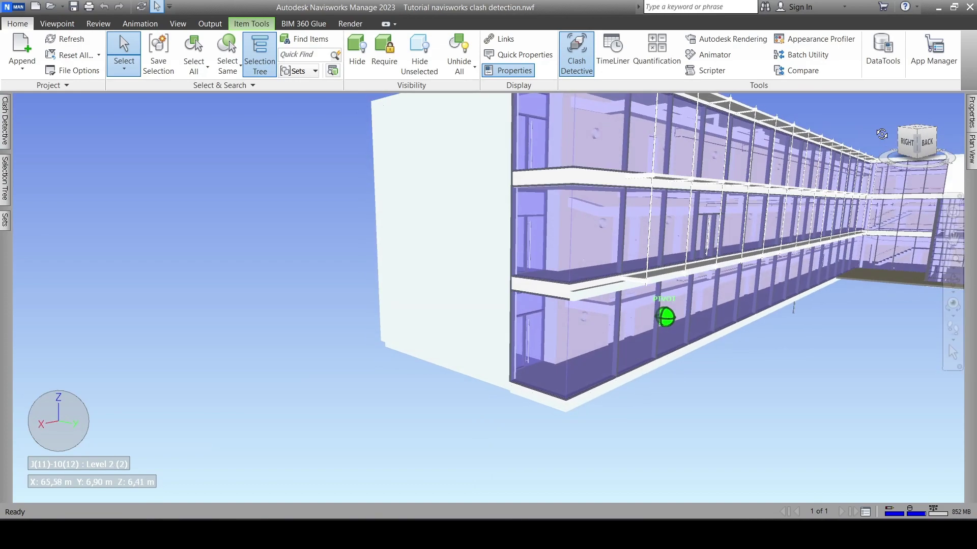
scroll(301, 312, down, 2)
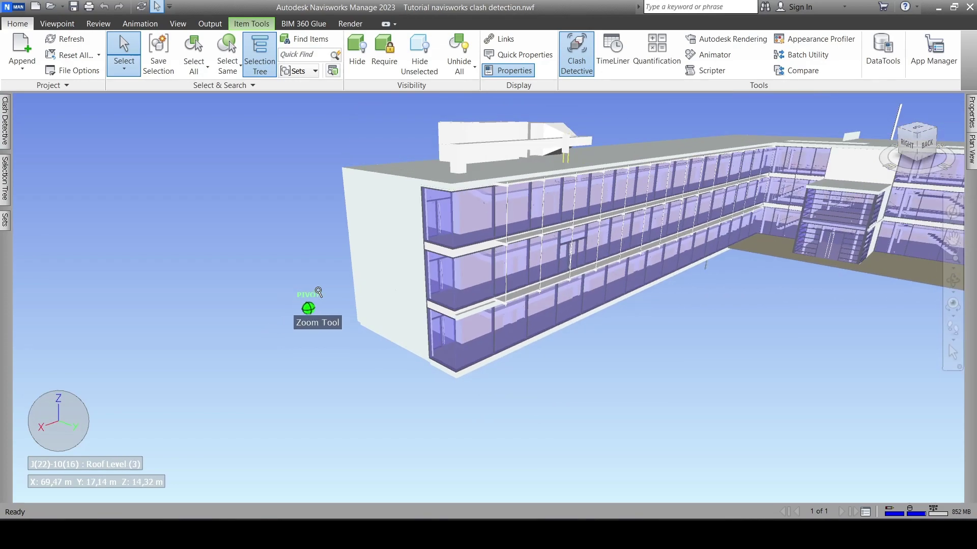
scroll(308, 308, down, 1)
Pan across the building model to look around its glazed facades.
mouse_move(707, 297)
middle_down()
mouse_move(617, 257)
mouse_move(525, 268)
mouse_move(599, 252)
middle_up()
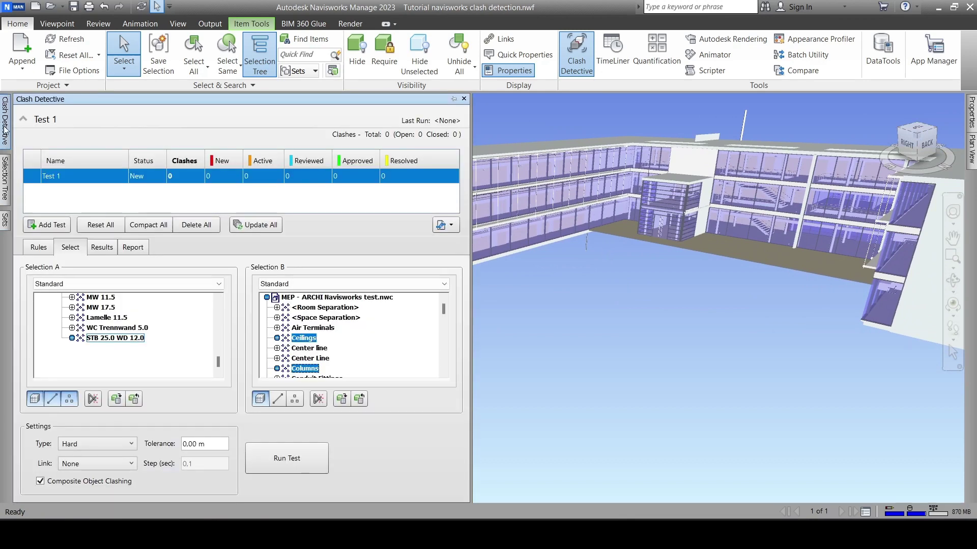
scroll(344, 359, down, 4)
scroll(339, 356, up, 1)
scroll(334, 352, up, 1)
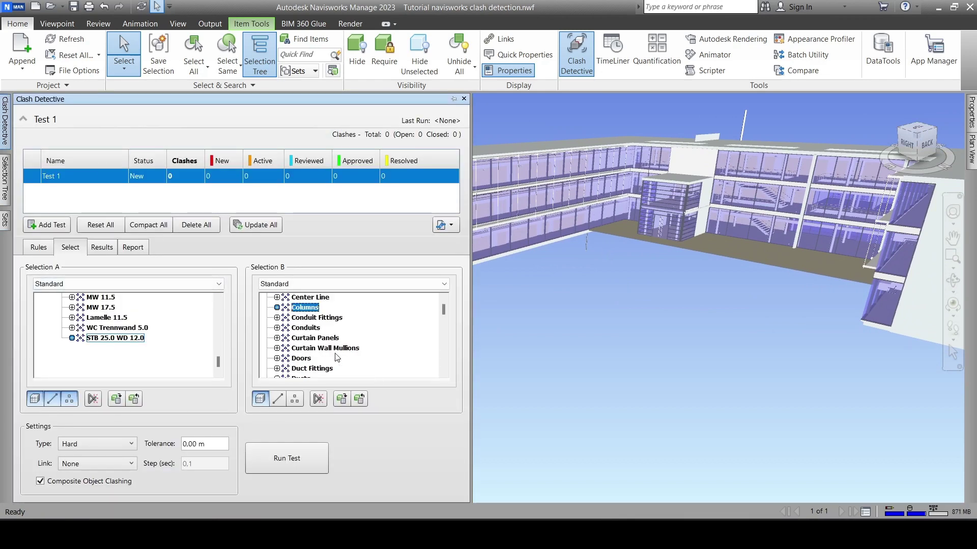
scroll(327, 348, up, 1)
scroll(326, 347, up, 1)
scroll(326, 347, down, 1)
scroll(327, 347, down, 1)
scroll(313, 359, down, 3)
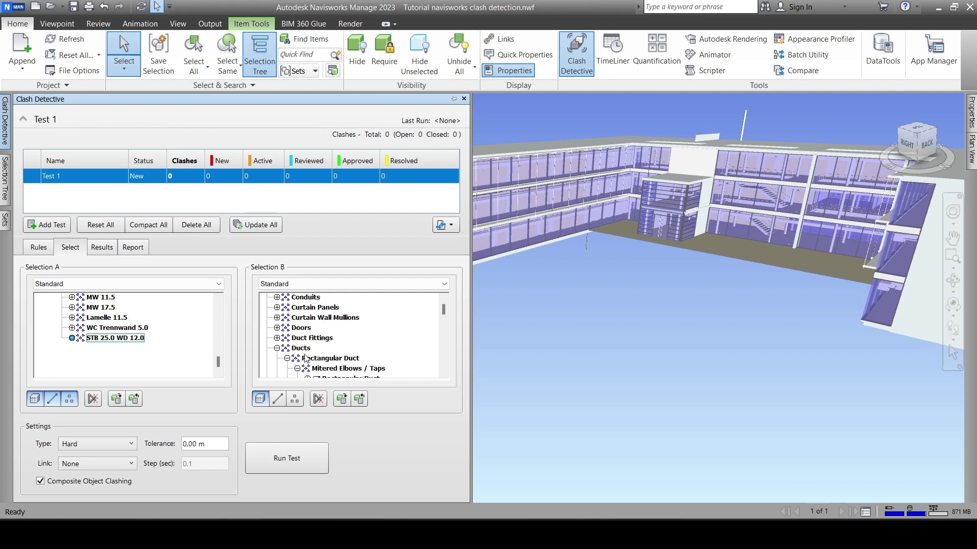
Highlight Floors in the scene, then make Walls the Selection B category.
click(278, 349)
scroll(297, 349, down, 3)
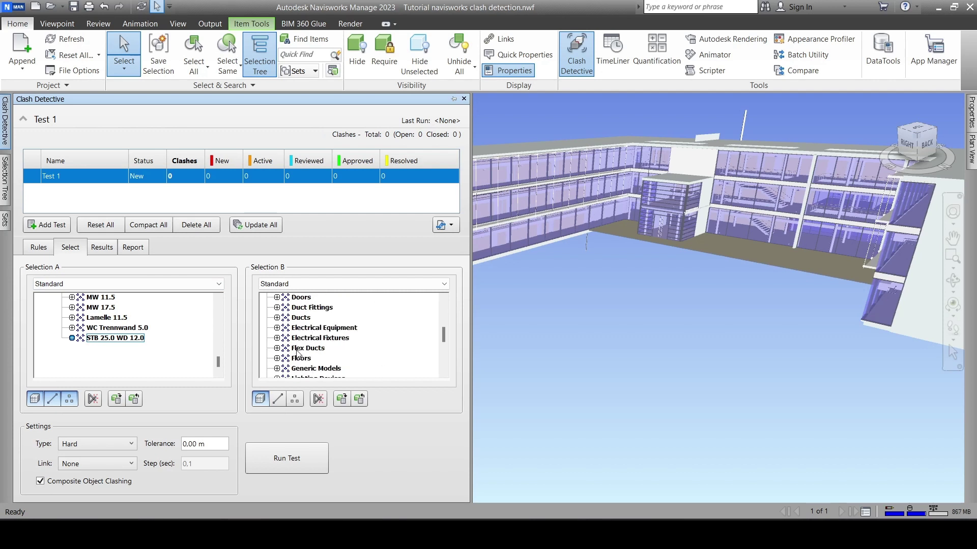
click(298, 359)
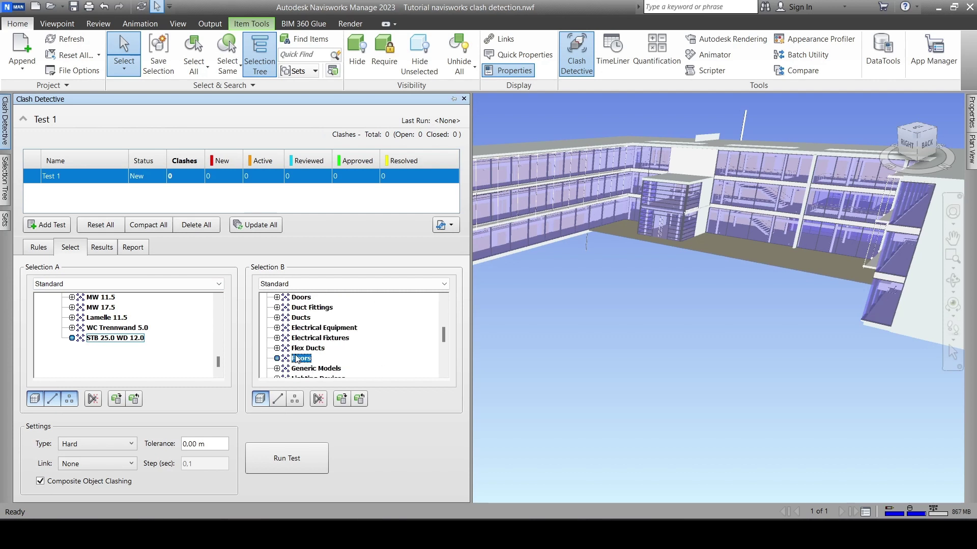
click(358, 399)
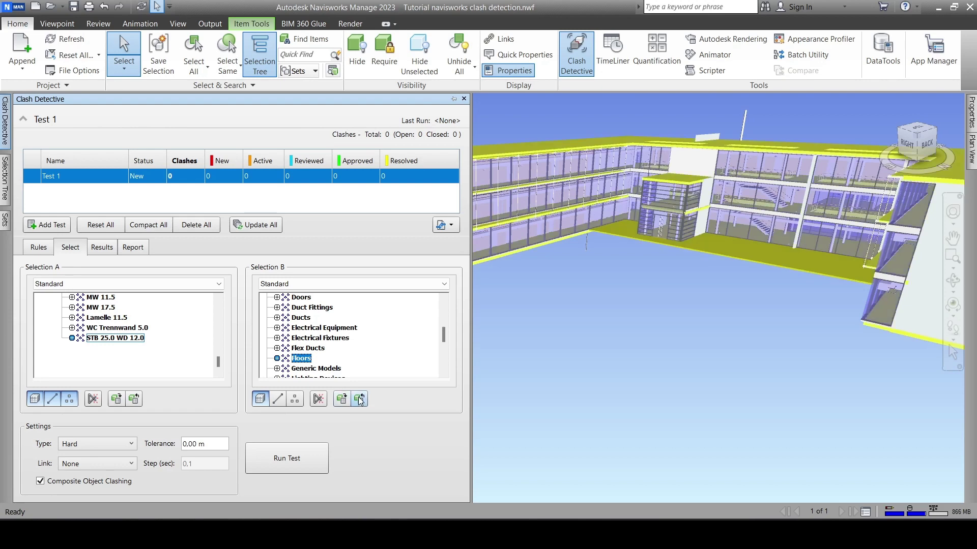
scroll(660, 153, up, 2)
scroll(662, 169, up, 2)
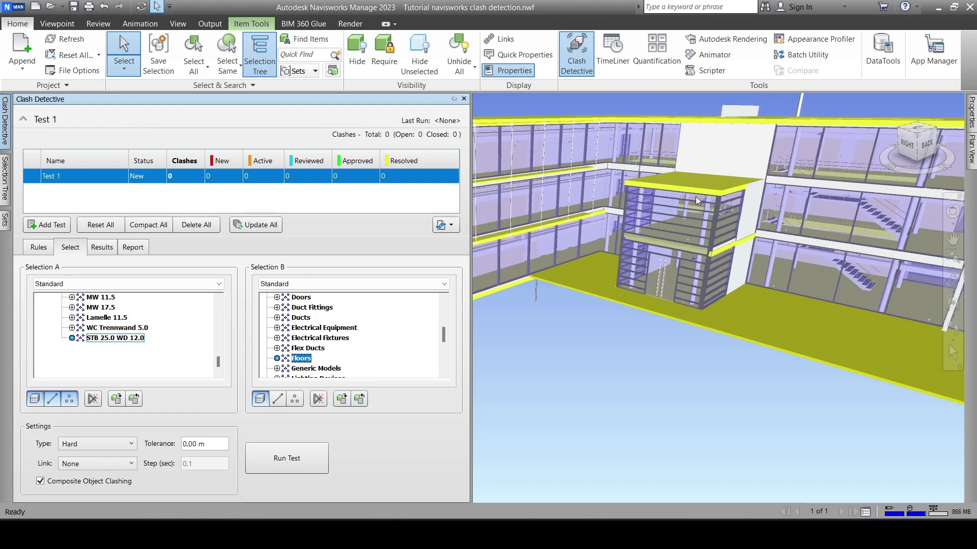
scroll(565, 290, down, 3)
scroll(565, 290, down, 2)
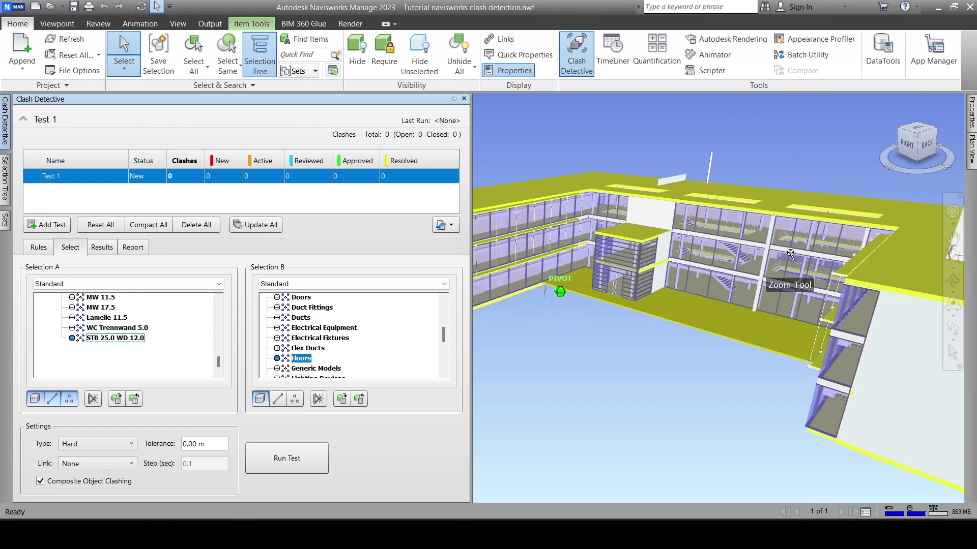
scroll(791, 255, up, 1)
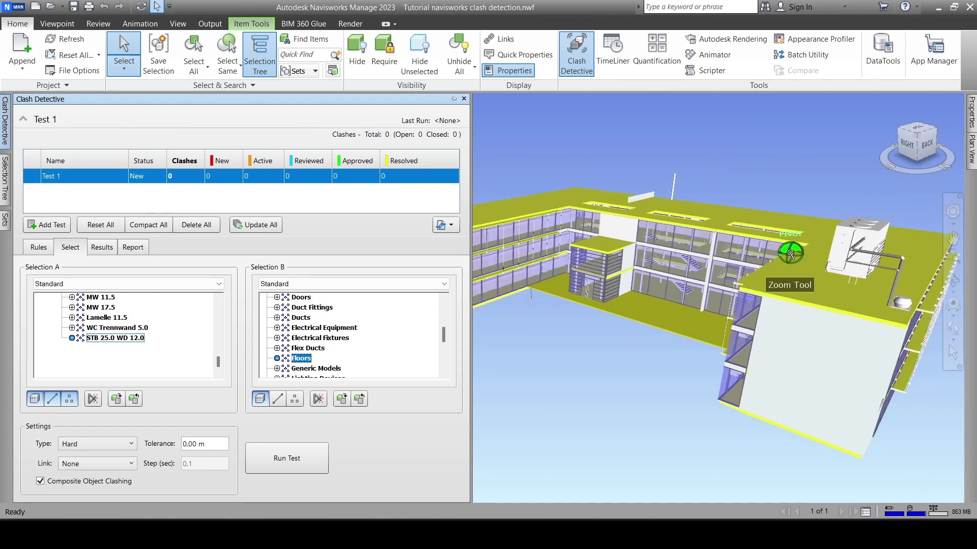
scroll(306, 352, down, 4)
click(300, 368)
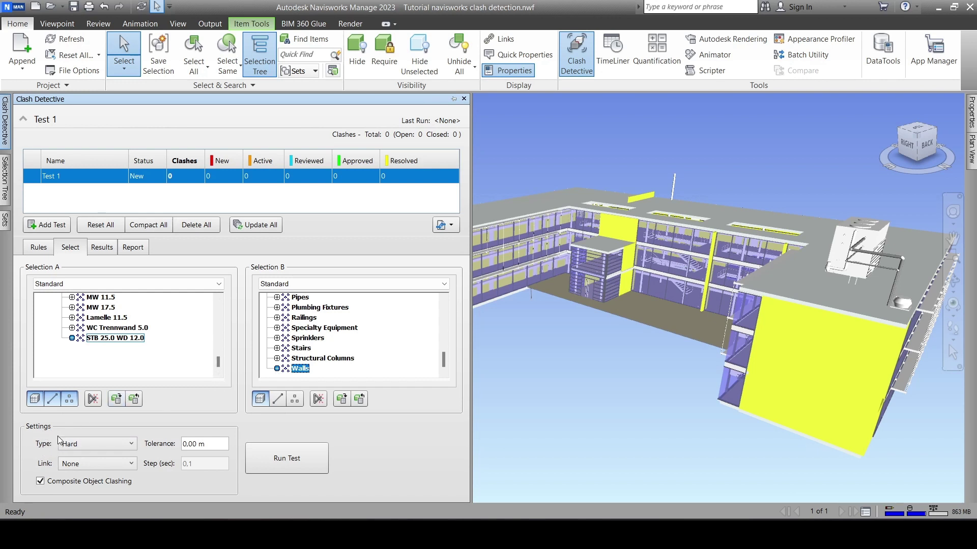
Choose Hard (Conservative) as Test 1's clash type from the Type list.
click(89, 446)
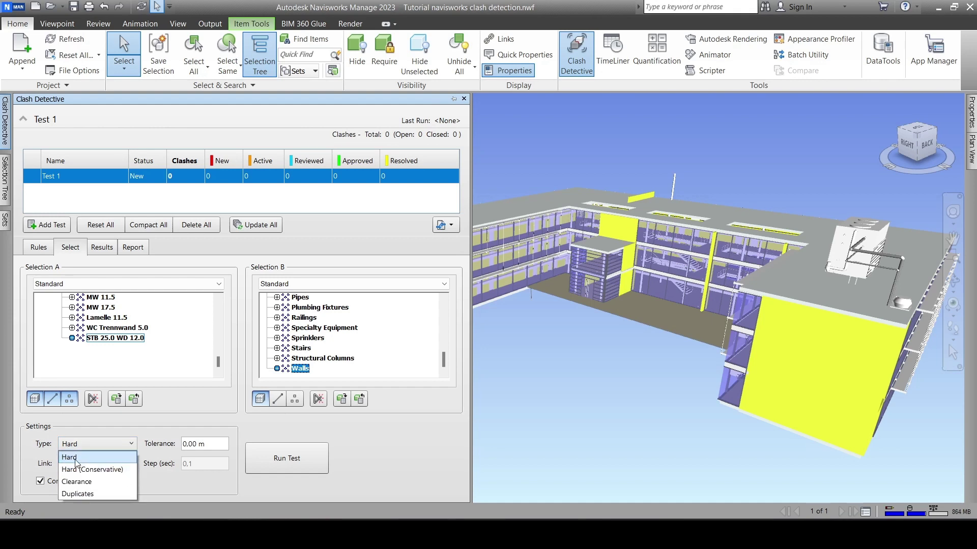
click(654, 356)
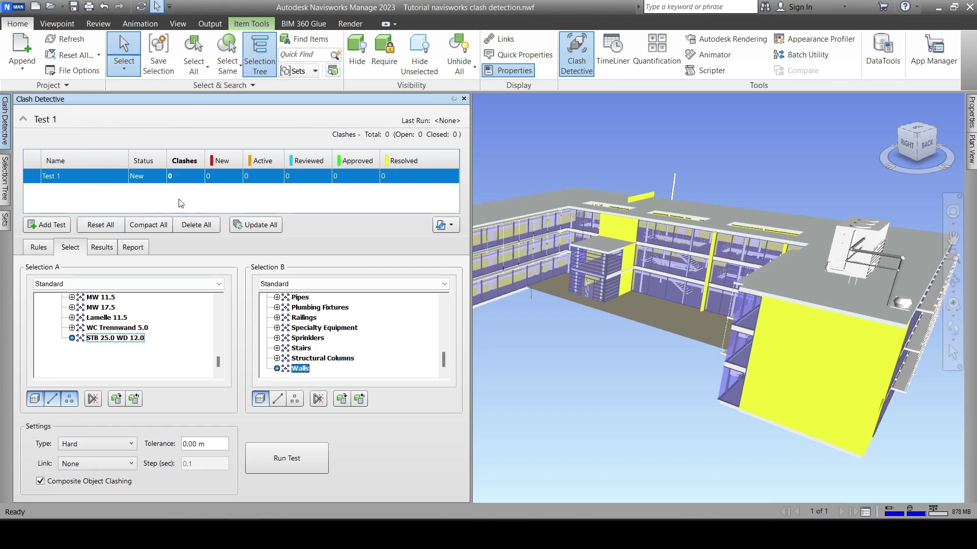
click(114, 449)
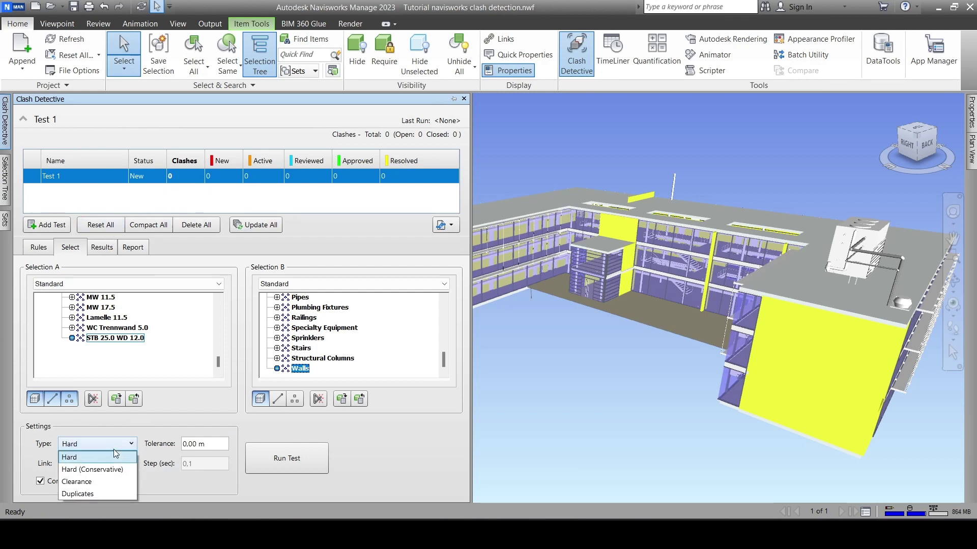
click(91, 473)
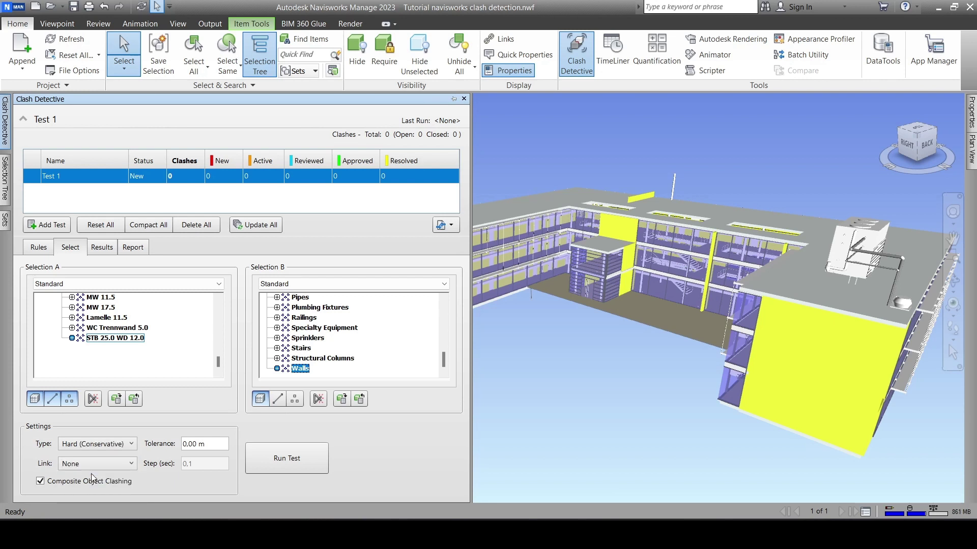
click(99, 447)
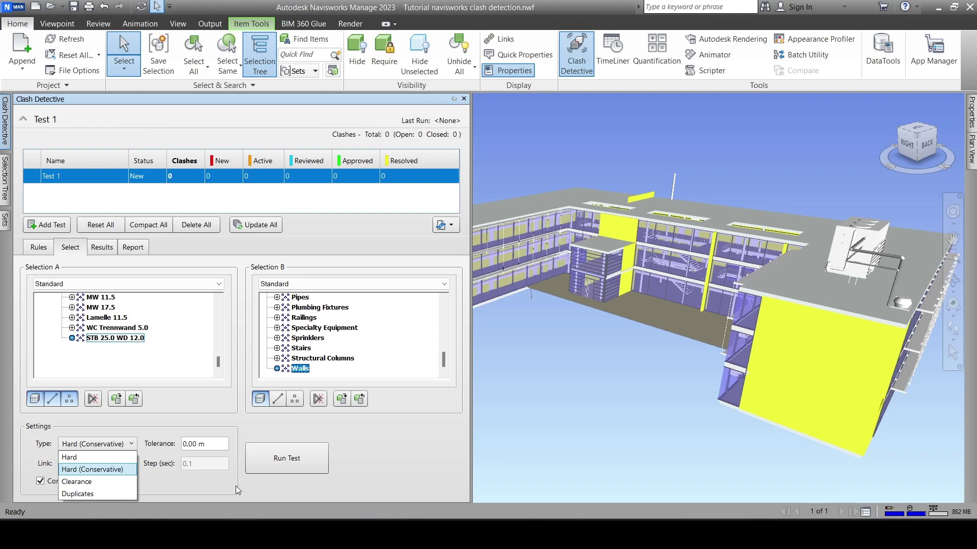
Switch Test 1's clash type from Hard (Conservative) via Clearance to Duplicates, tolerance left at zero.
click(217, 486)
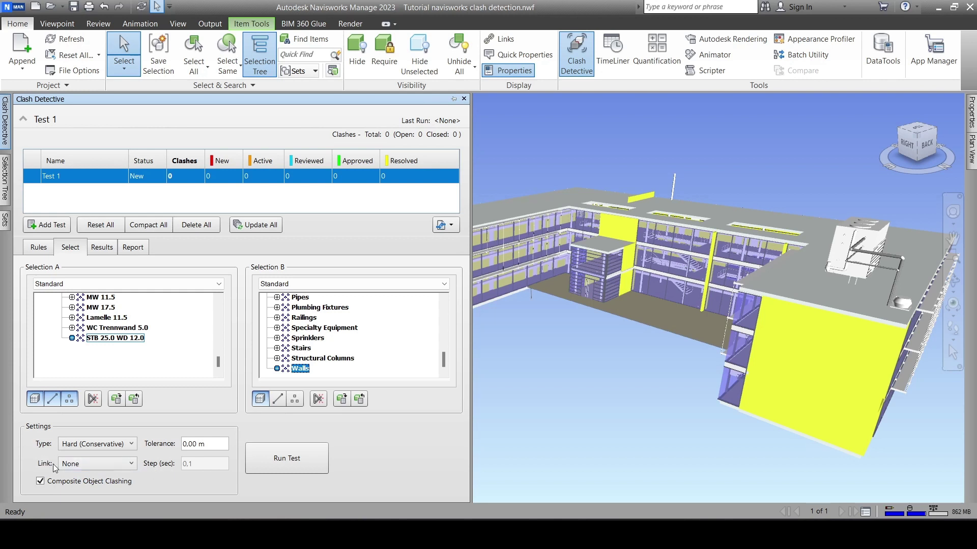
click(118, 451)
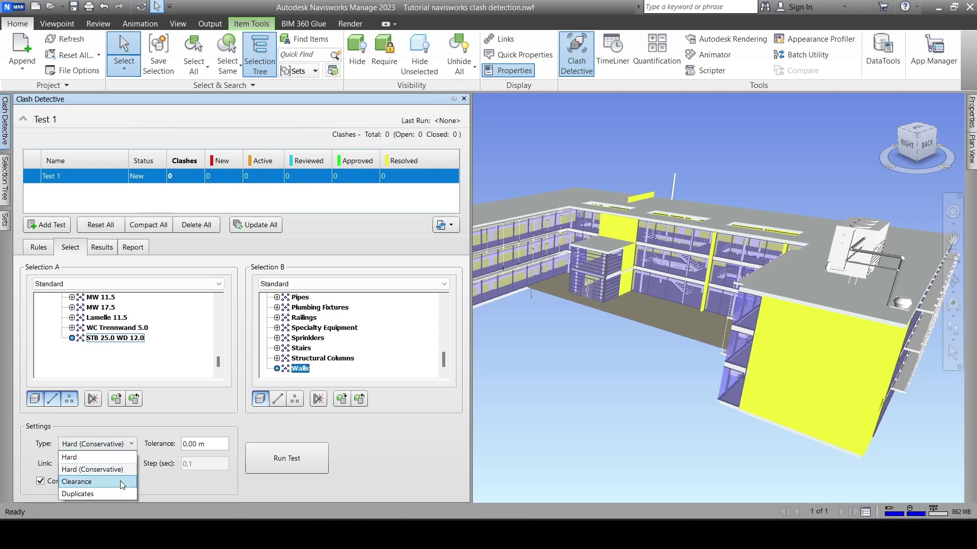
click(70, 482)
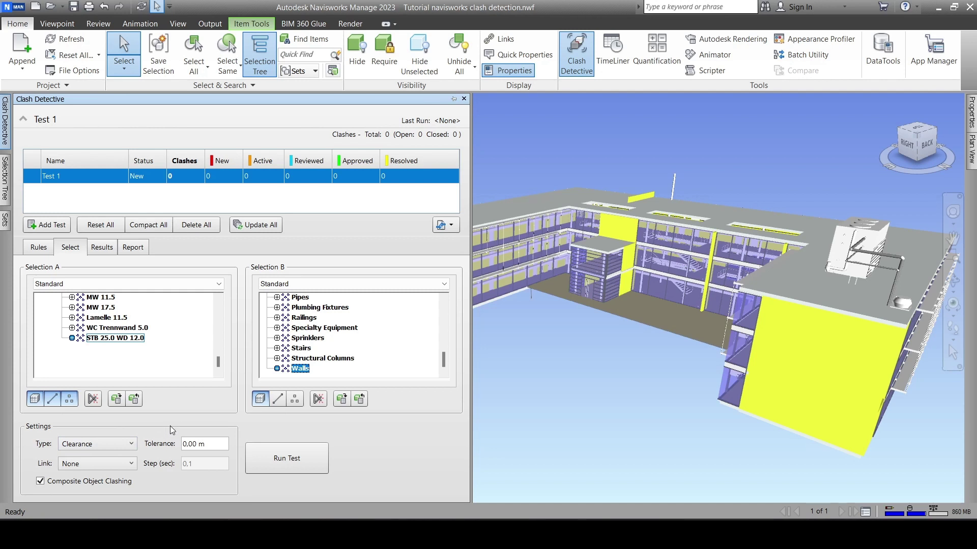
double_click(198, 441)
click(95, 446)
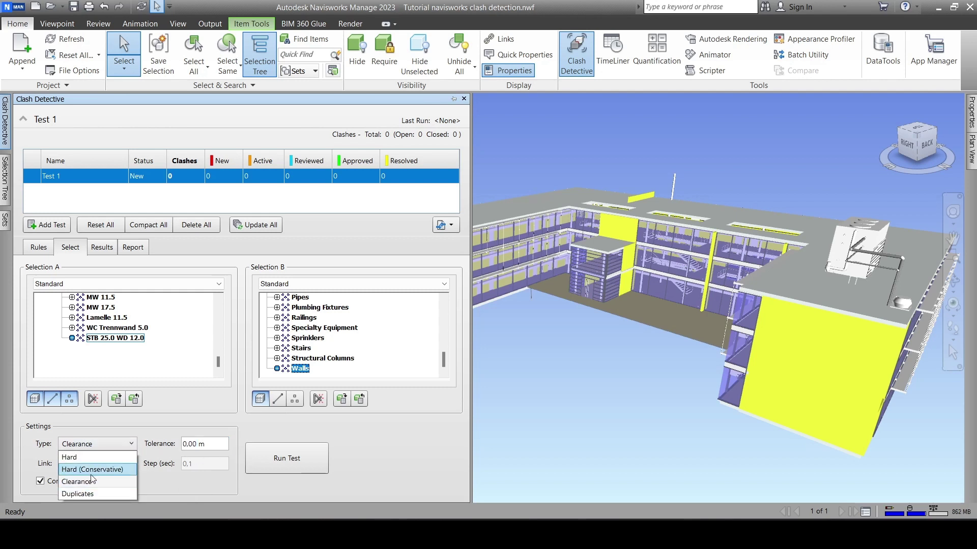
click(91, 495)
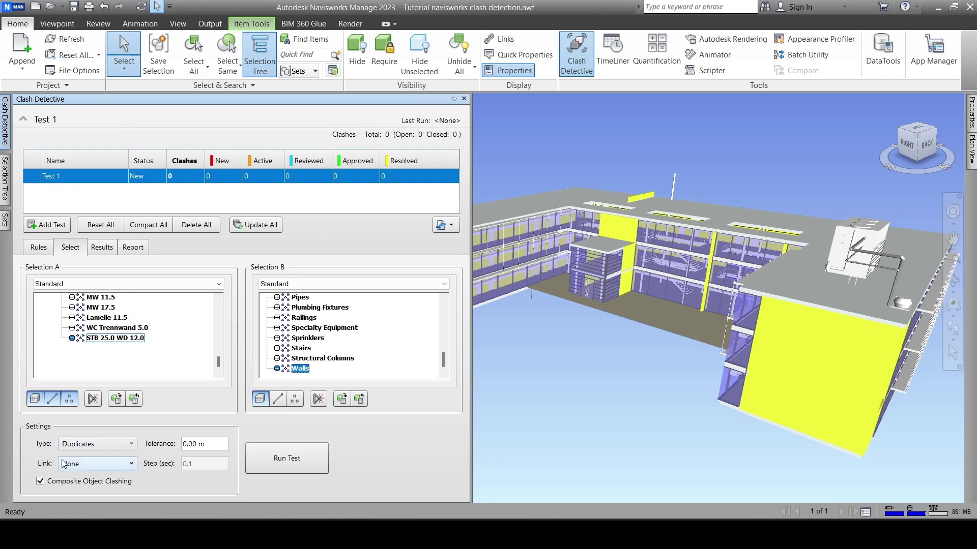
Link Test 1 to TimeLiner and set the step to 0.1 seconds.
click(85, 464)
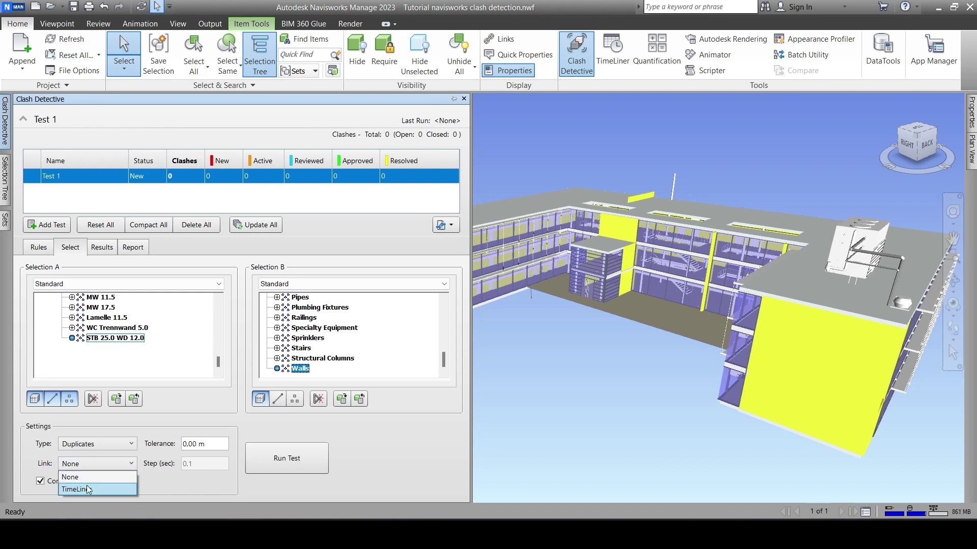
click(89, 490)
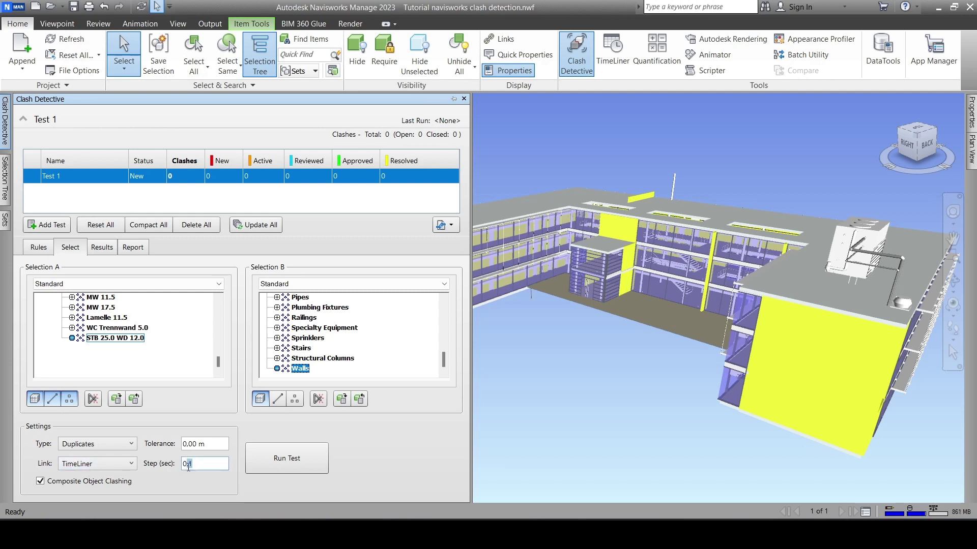
drag(194, 462, 182, 467)
text(0)
Expand the STB 25.0 WD 12.0 group in Selection A and run the clash test.
double_click(99, 339)
scroll(99, 323, up, 10)
scroll(124, 333, up, 5)
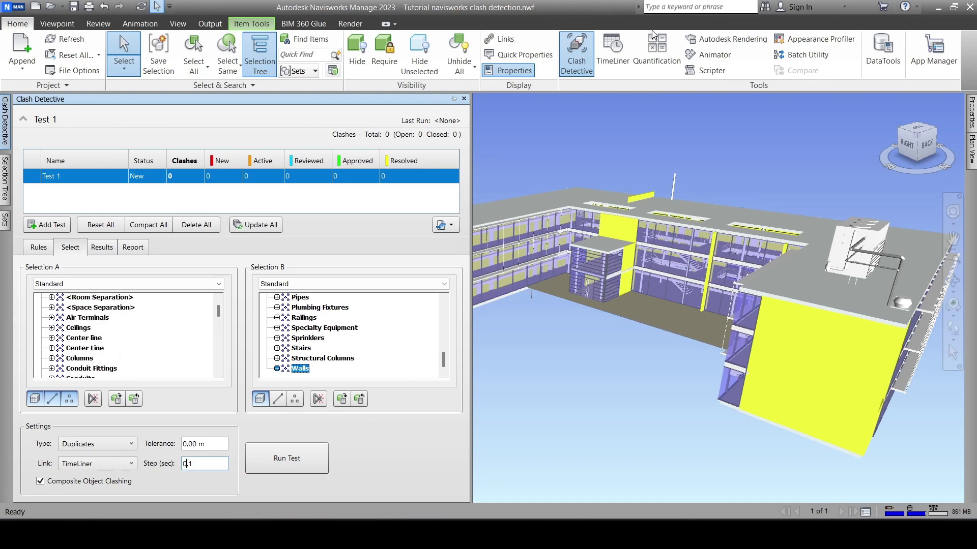
scroll(573, 149, down, 3)
scroll(687, 229, down, 2)
scroll(688, 209, down, 2)
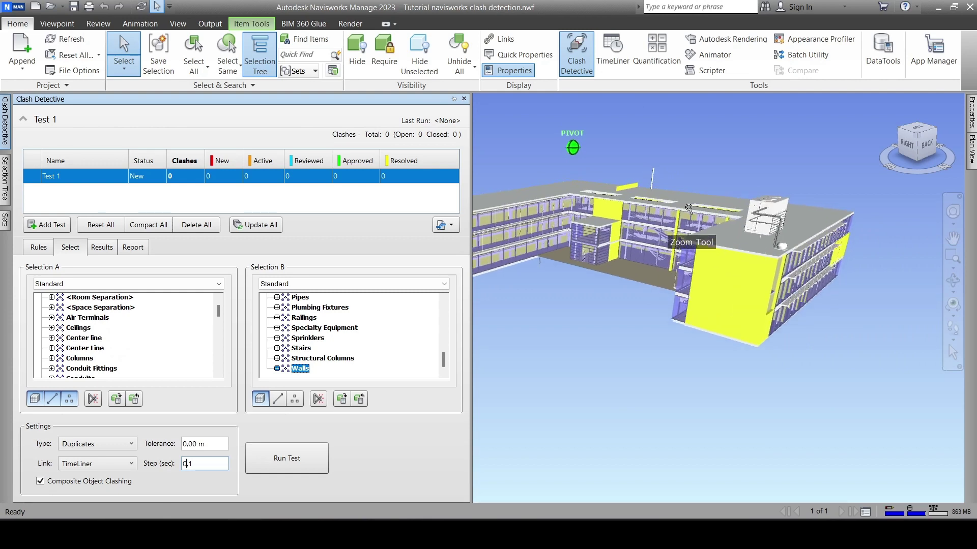
scroll(688, 208, up, 3)
click(312, 466)
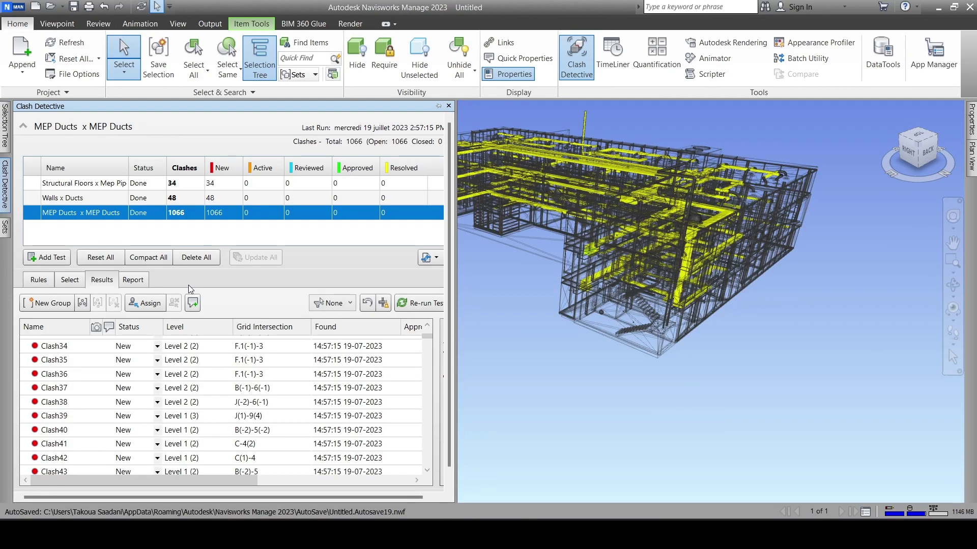
scroll(264, 407, down, 4)
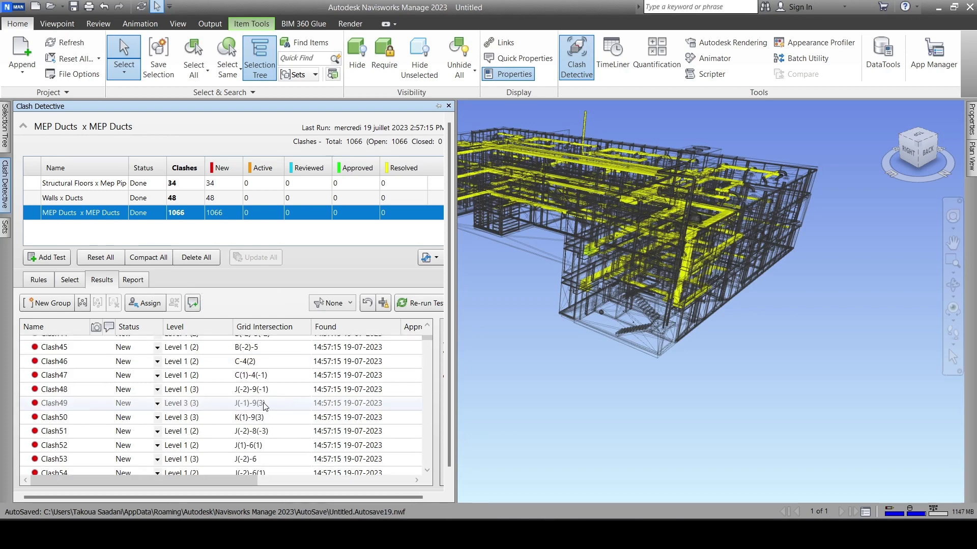
scroll(264, 406, down, 4)
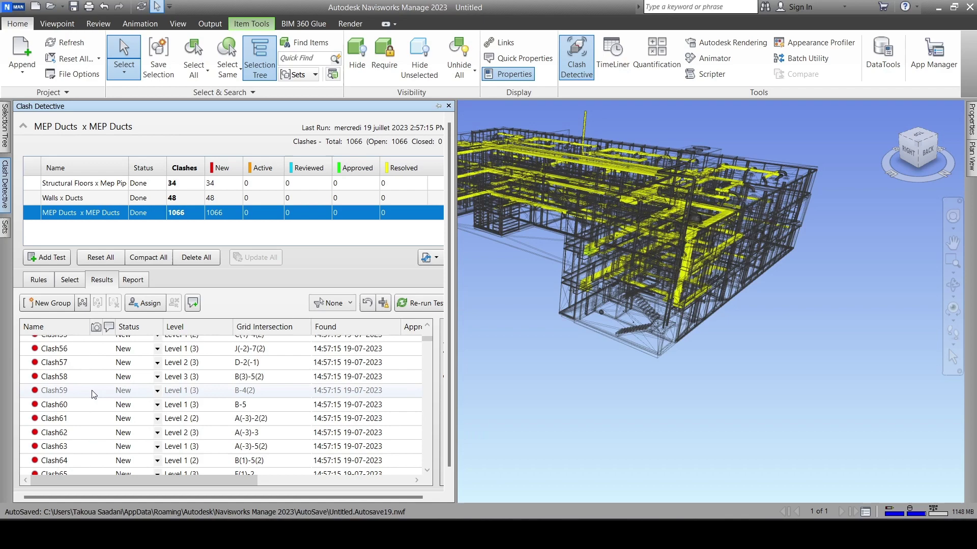
scroll(92, 394, up, 20)
Inspect Clash1 through Clash5 of the MEP Ducts x MEP Ducts results in the model.
click(77, 342)
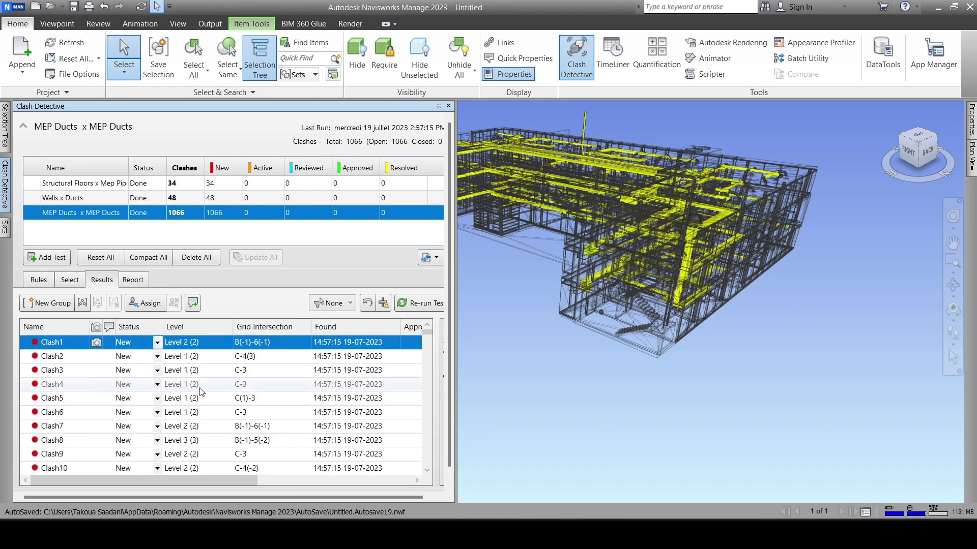
click(73, 356)
click(73, 371)
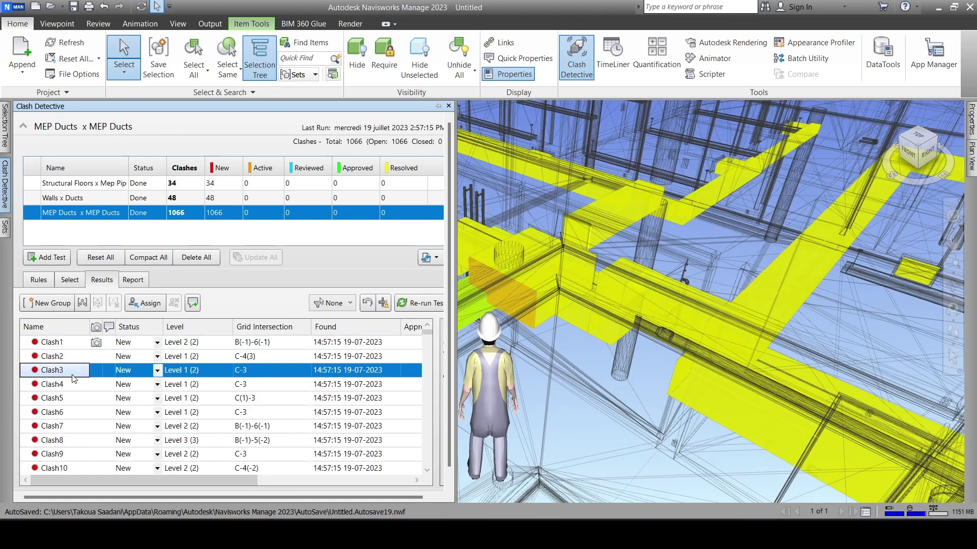
scroll(611, 347, down, 2)
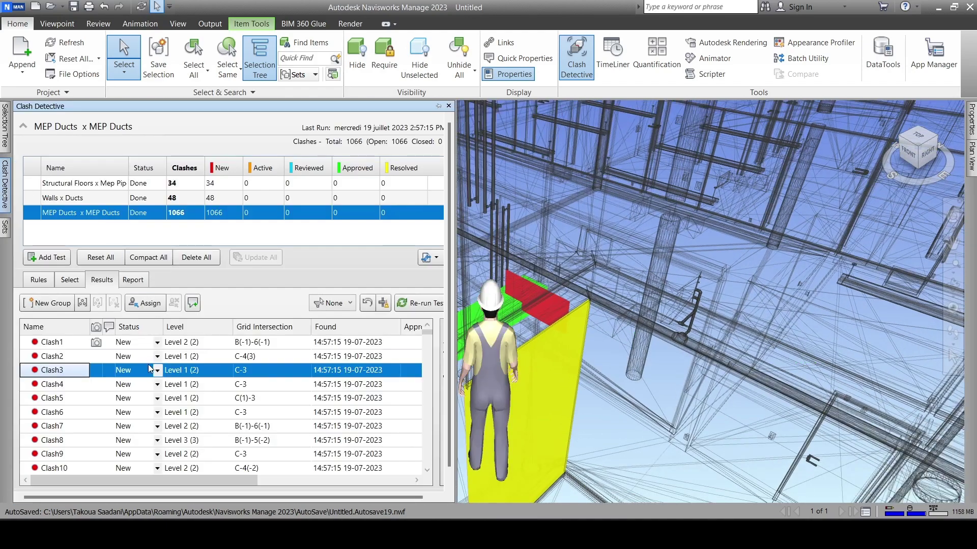
click(123, 342)
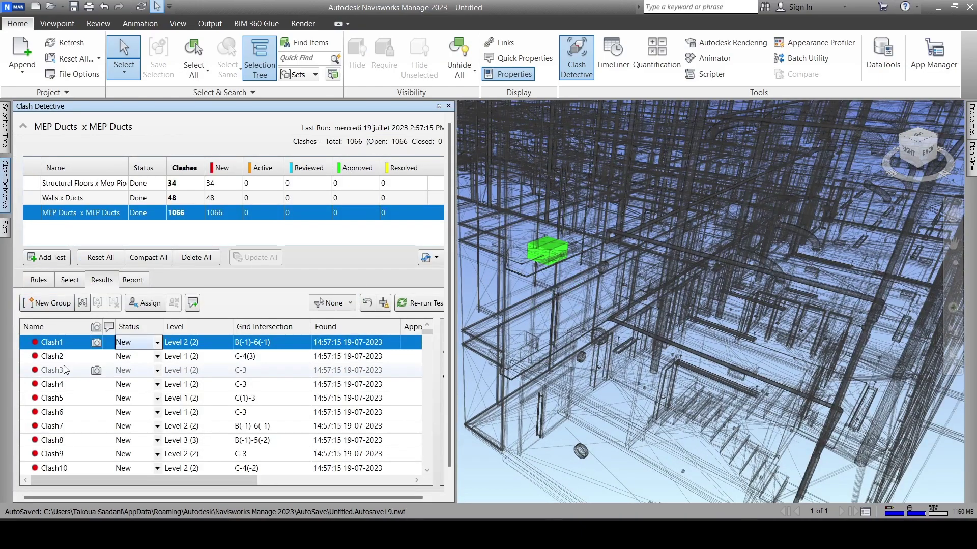
click(65, 358)
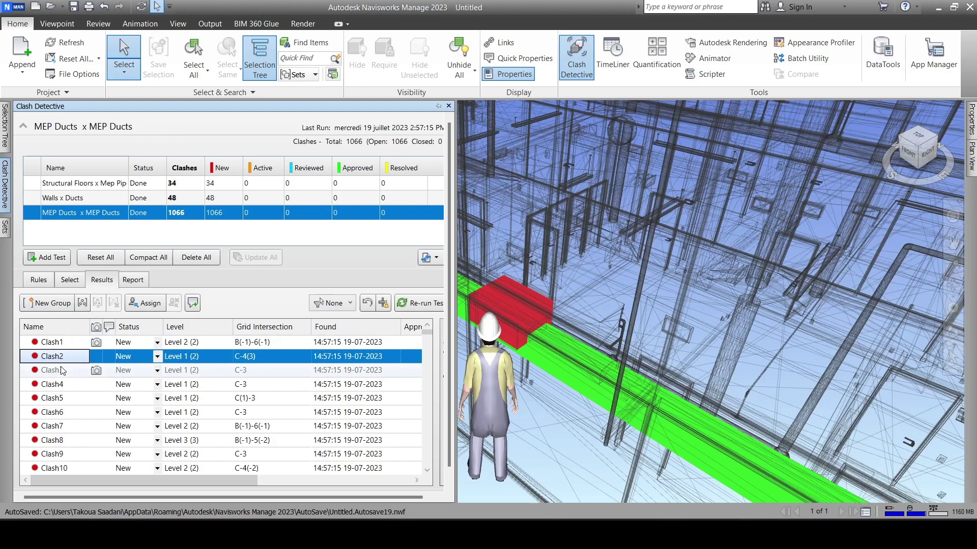
click(62, 371)
click(60, 385)
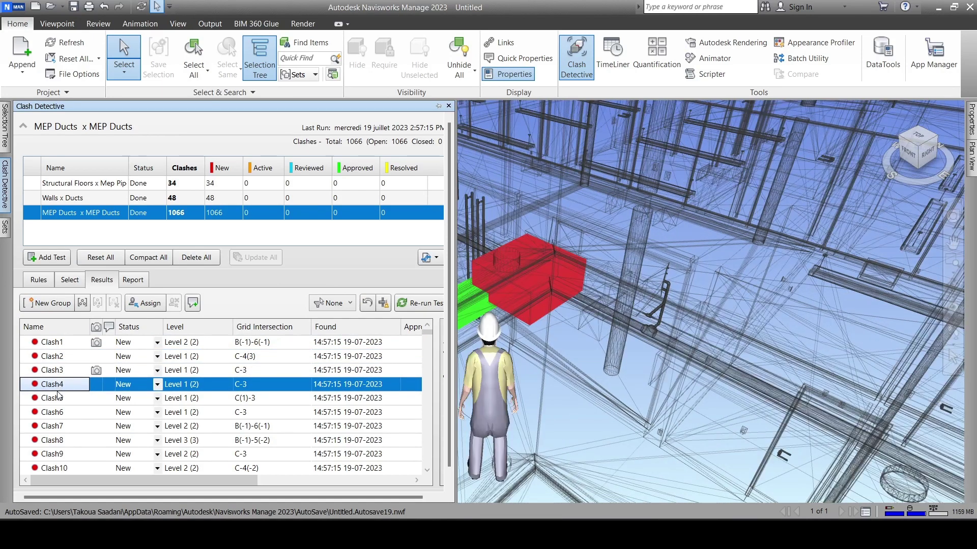
click(58, 397)
Step through further clashes up to Clash15, settle on Clash14 and widen the 3D model view.
click(58, 426)
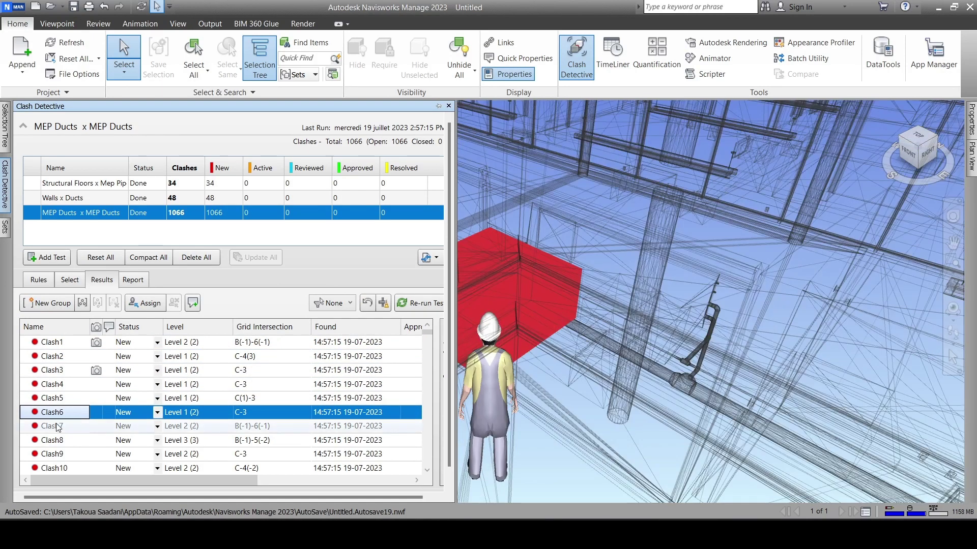
click(61, 440)
scroll(61, 446, down, 4)
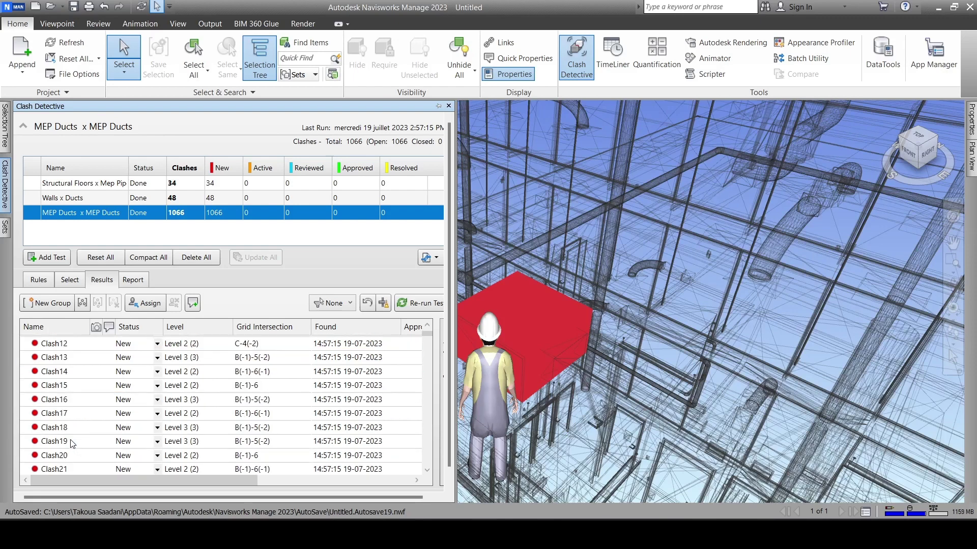
click(59, 357)
click(60, 385)
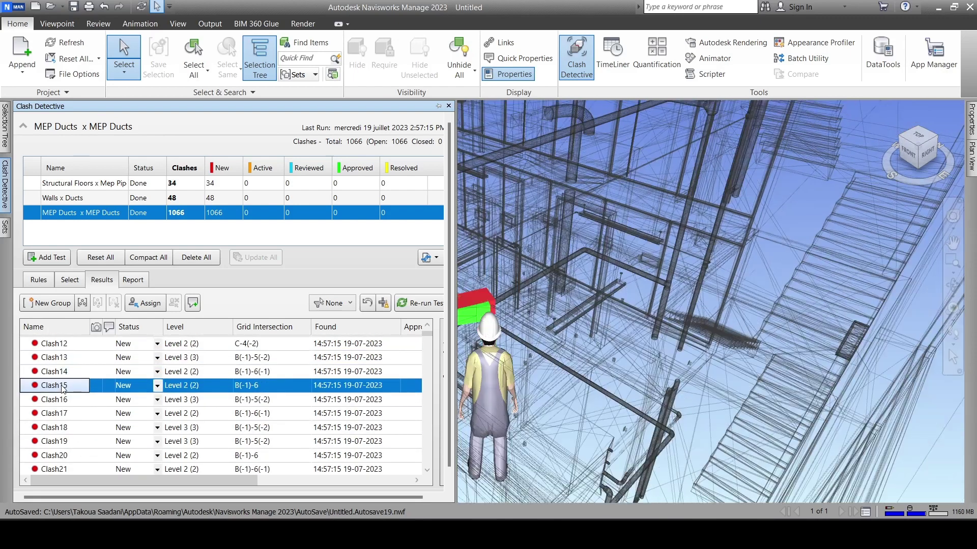
click(60, 372)
scroll(482, 303, up, 3)
scroll(482, 303, down, 3)
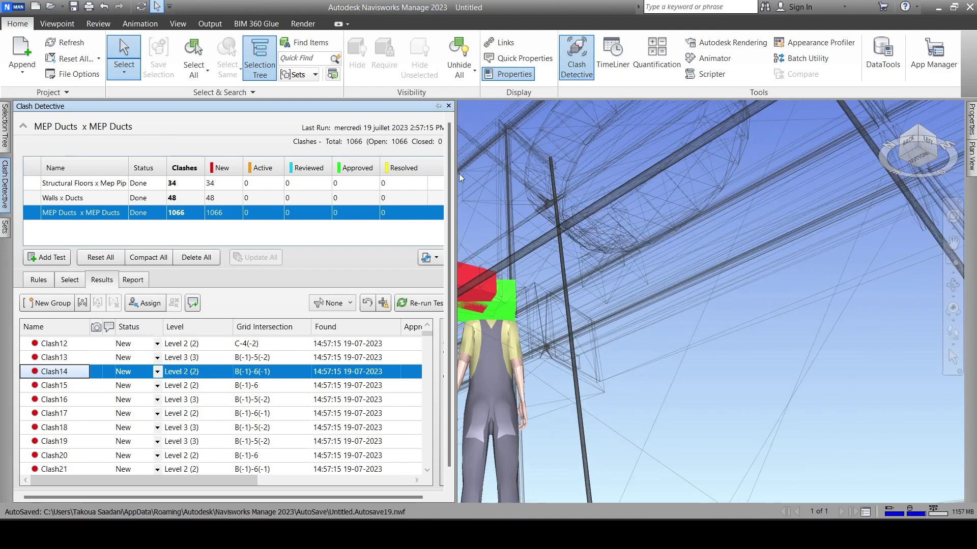
drag(455, 175, 330, 188)
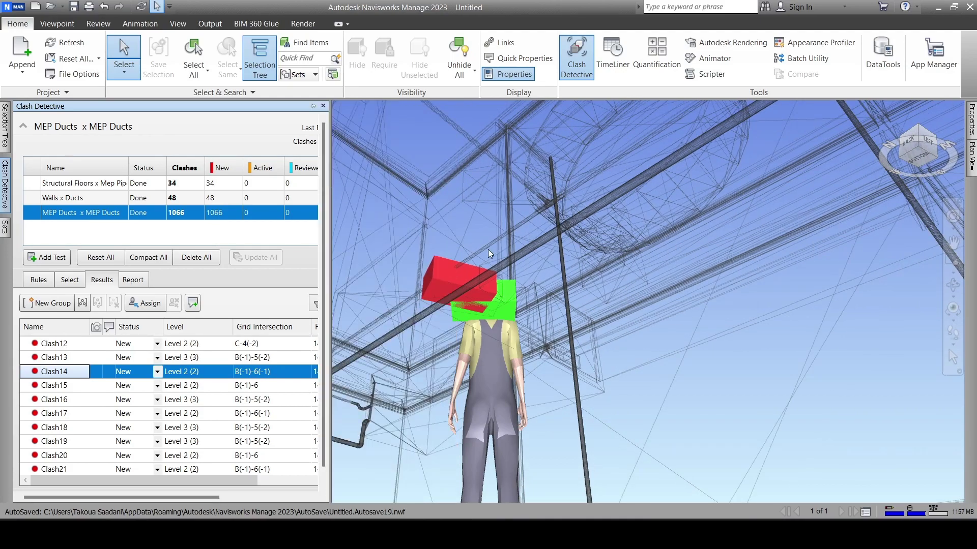